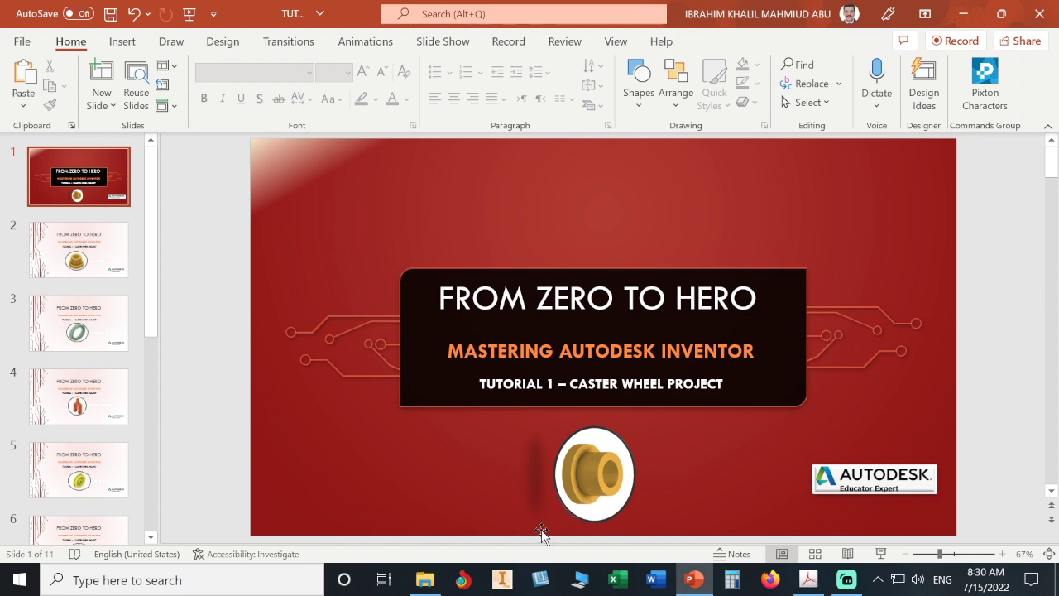
Open the CASTER WHEEL project file from its folder to launch Inventor
left_click(424, 580)
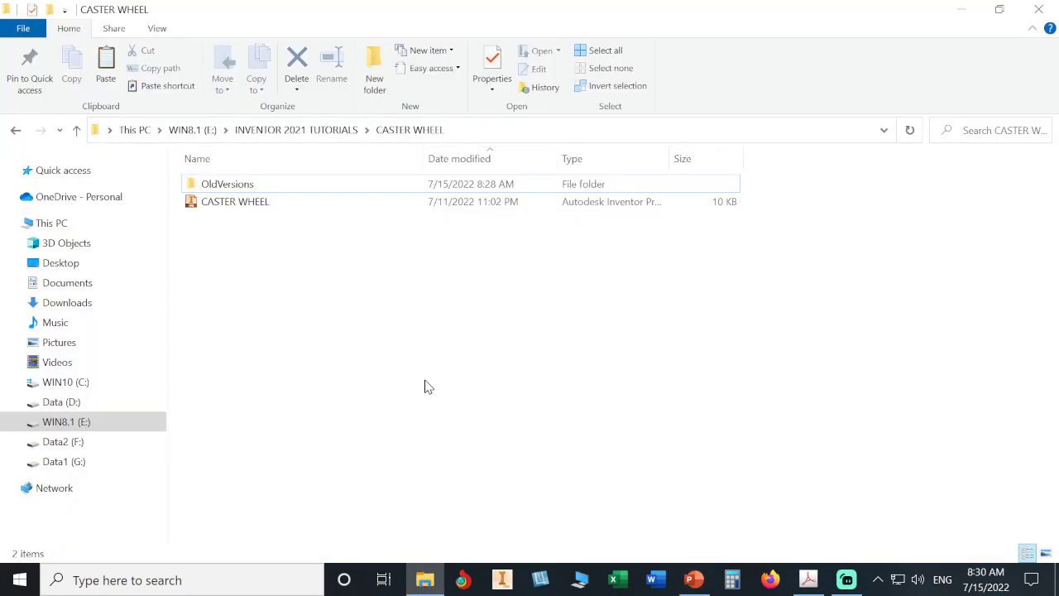
left_click(259, 207)
double_click(260, 207)
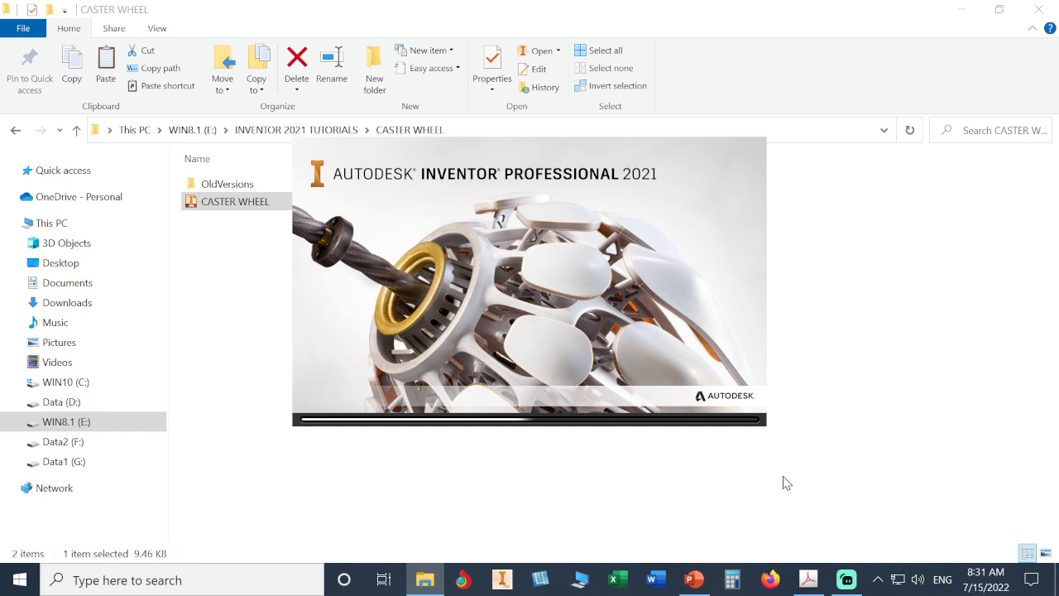
Bring up the exercise book PDF and scroll to page 59 with the BUSH drawing
left_click(809, 579)
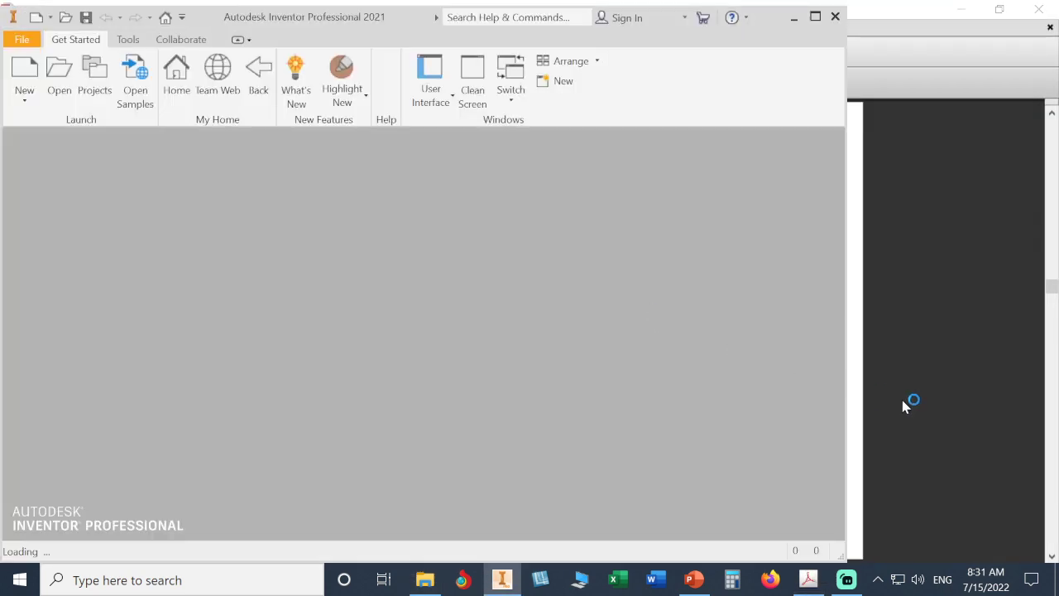
left_click(902, 400)
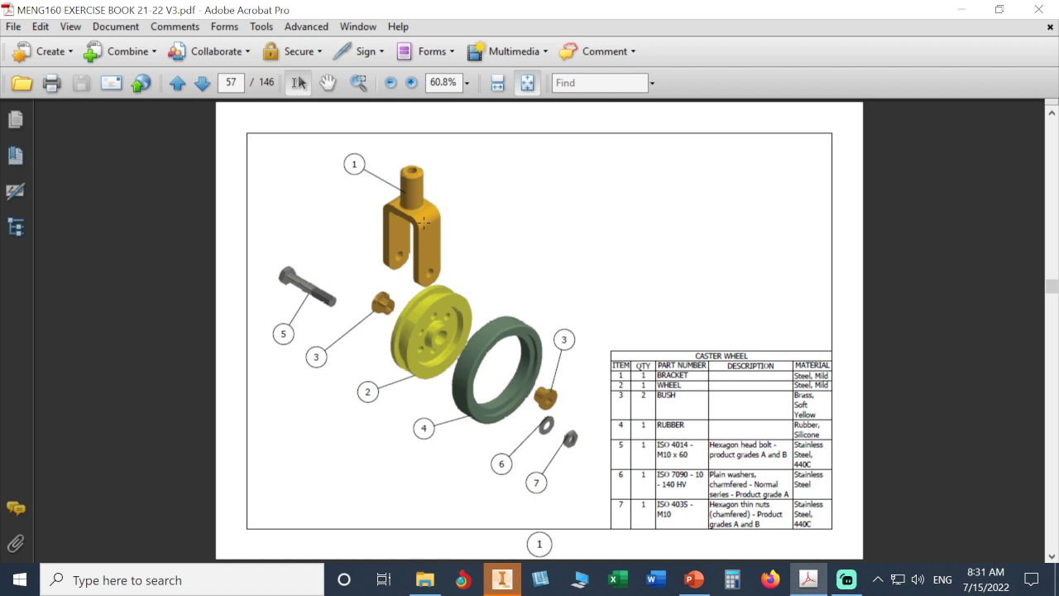
scroll(422, 221, "down", 2)
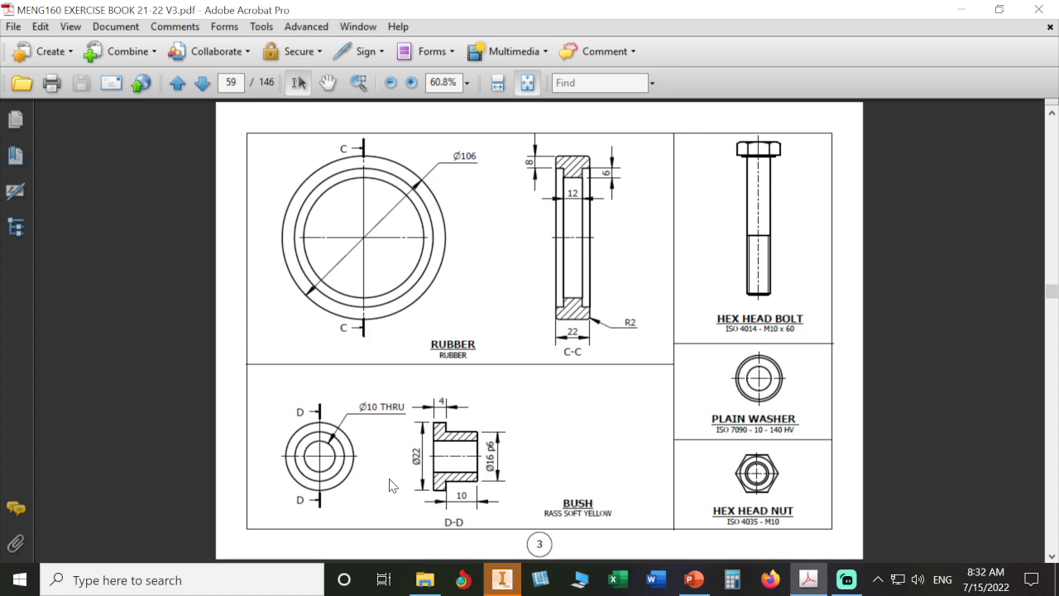
Maximize Inventor and create Part1 from the MY PART mm.ipt template
left_click(501, 579)
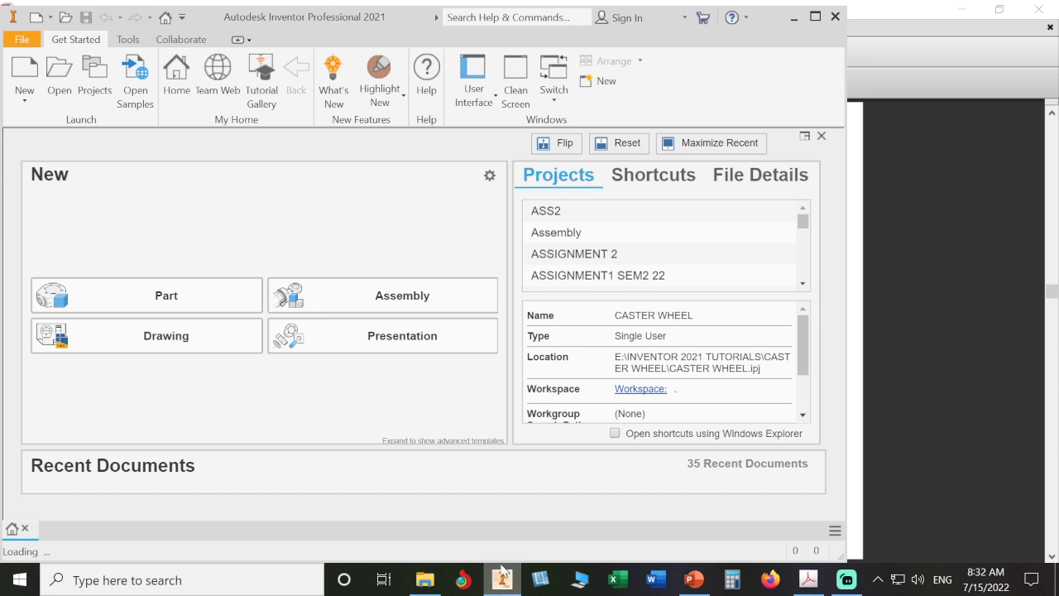
left_click(817, 23)
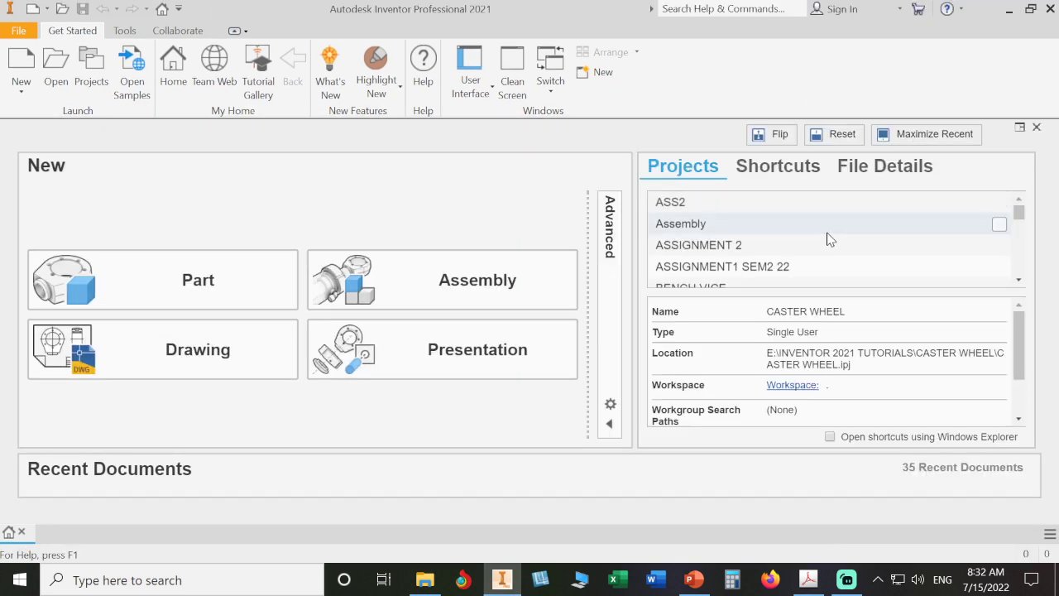
left_click(611, 227)
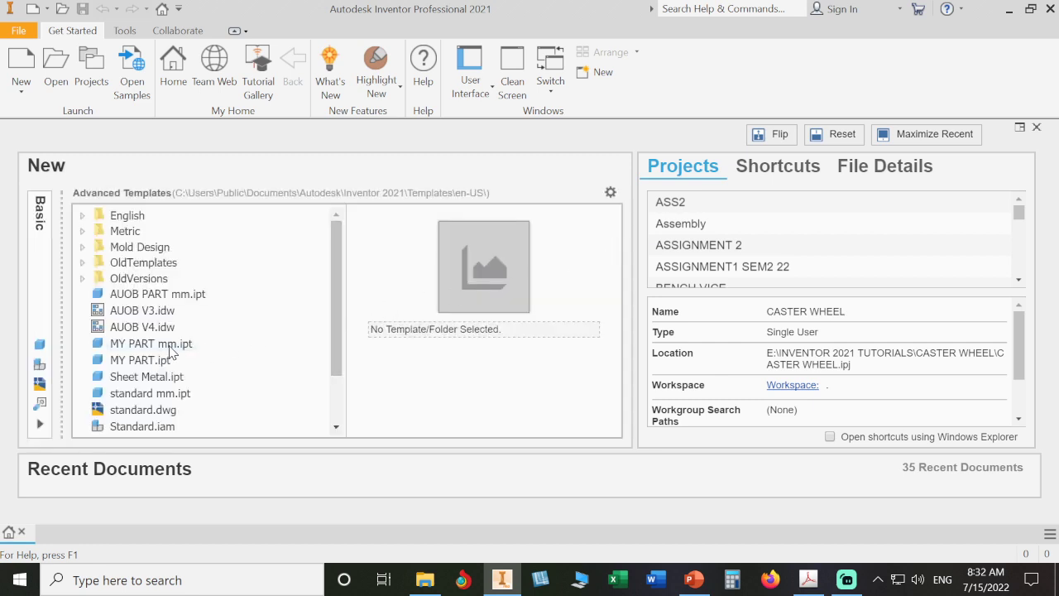
double_click(164, 345)
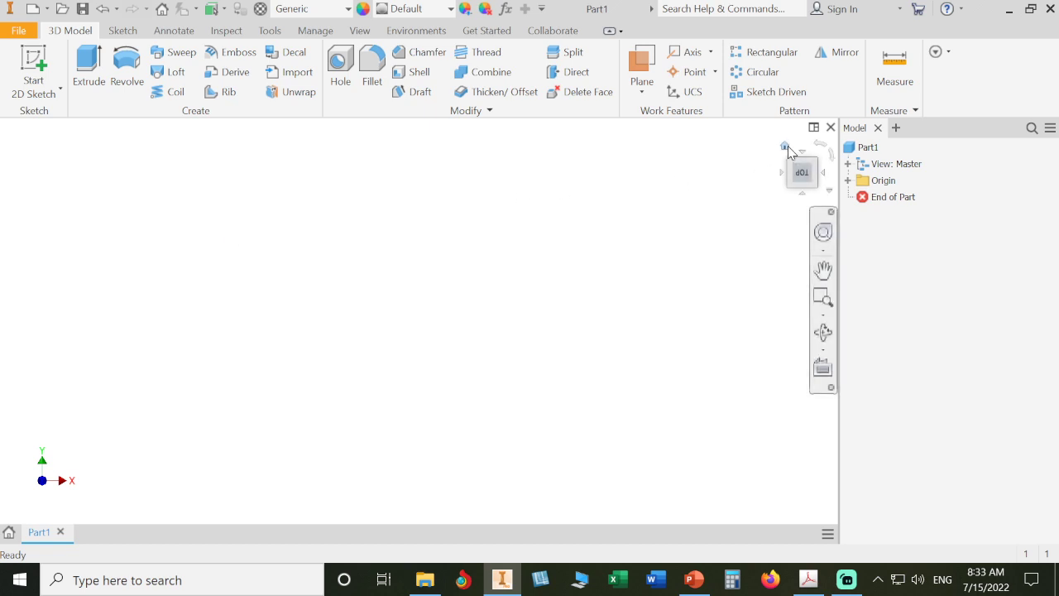
Reset the view to Home and start Sketch1 on the XZ origin plane
left_click(784, 146)
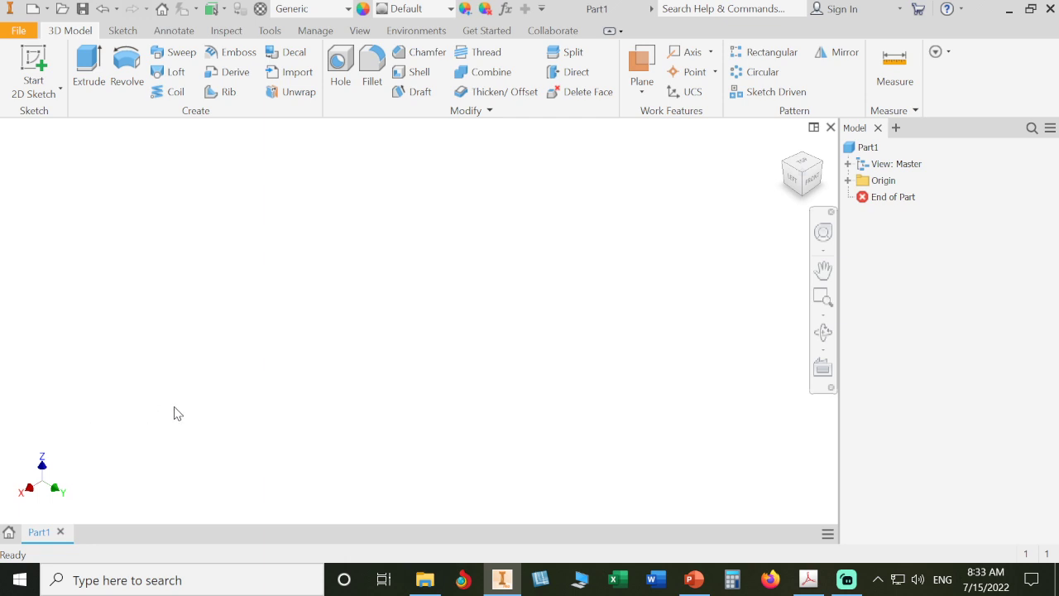
left_click(39, 92)
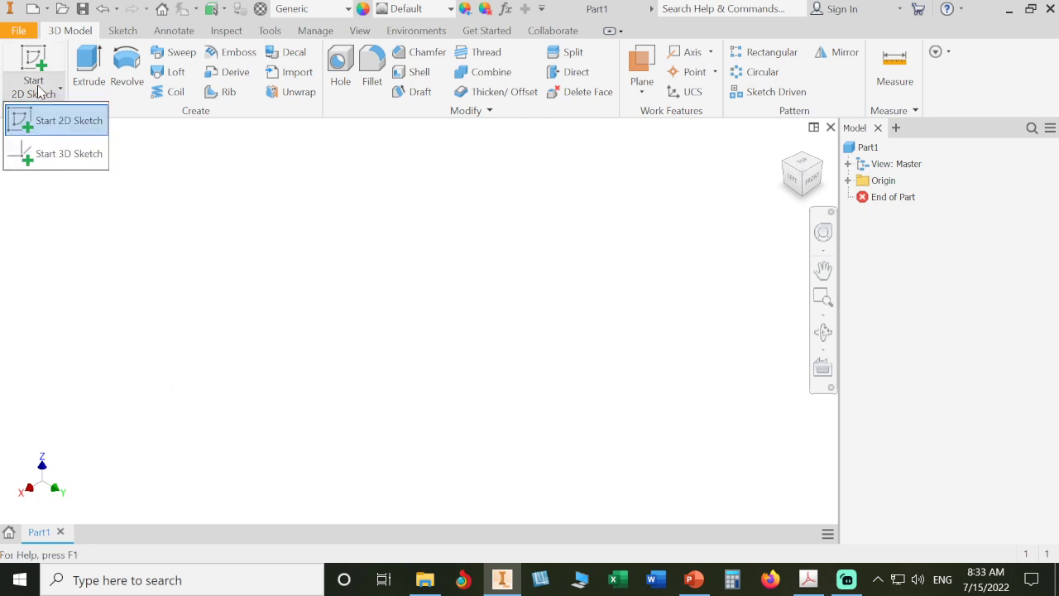
left_click(137, 195)
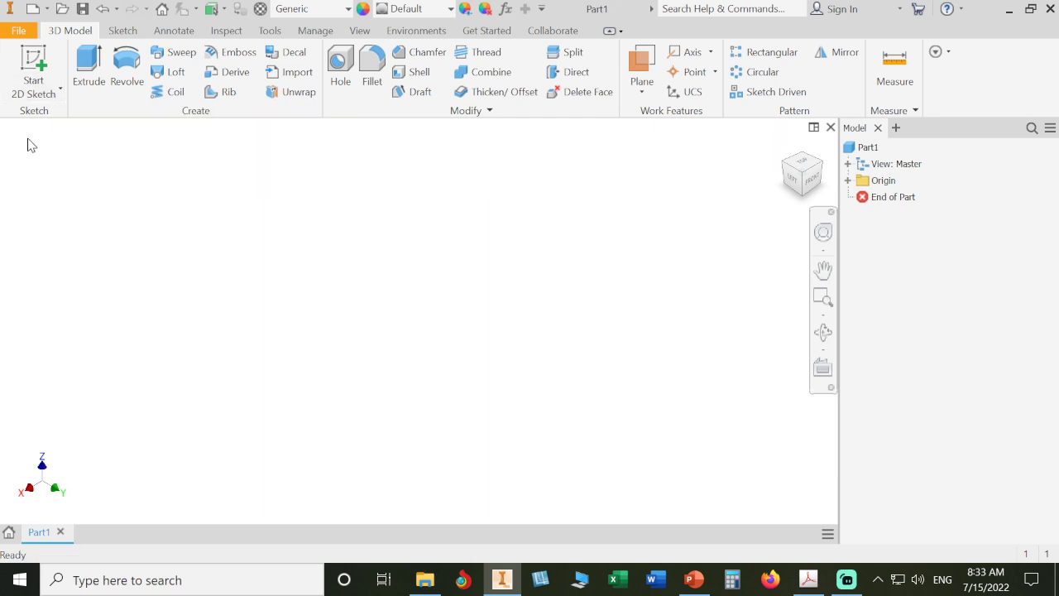
left_click(33, 60)
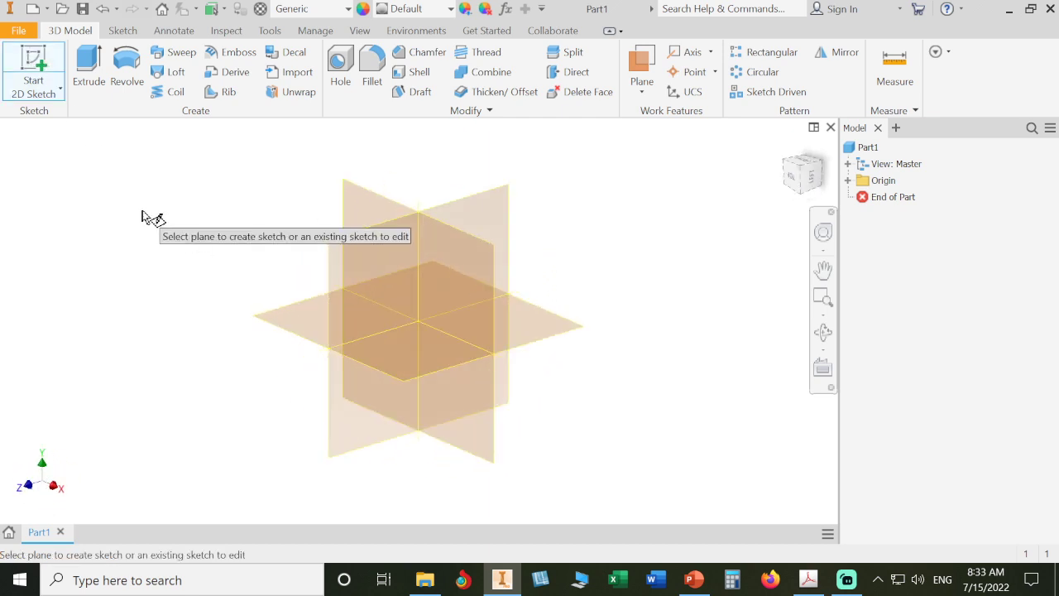
left_click_drag(810, 160, 716, 218)
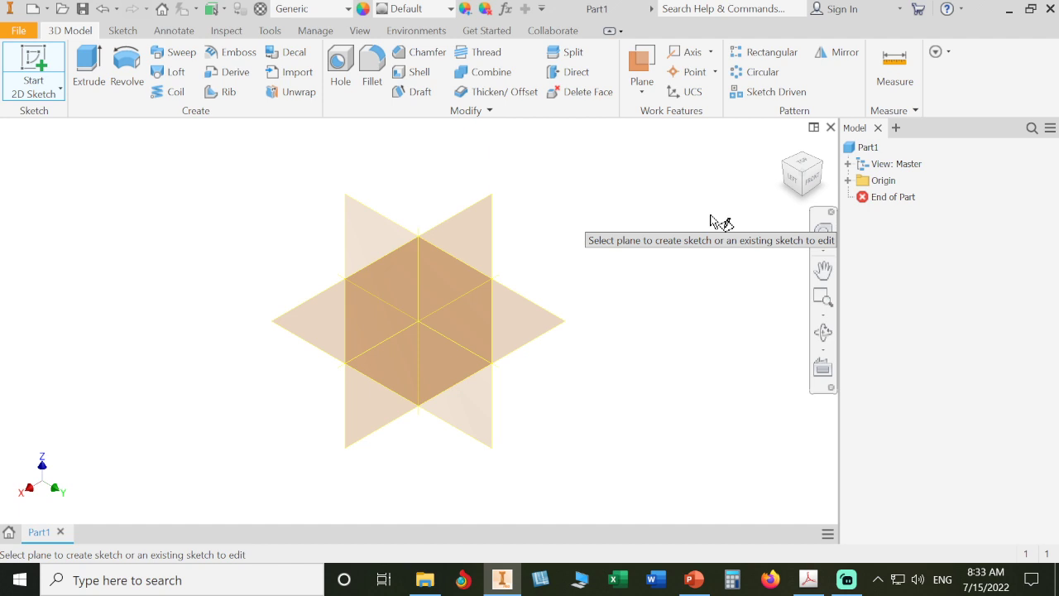
left_click(488, 234)
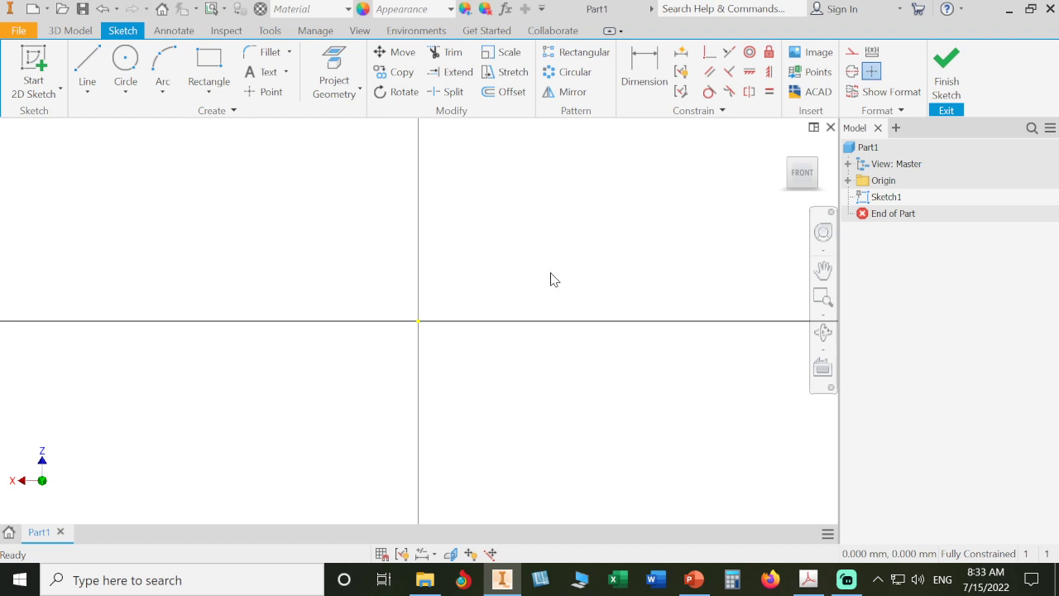
Draw a center-point circle centred on the sketch origin
left_click(125, 62)
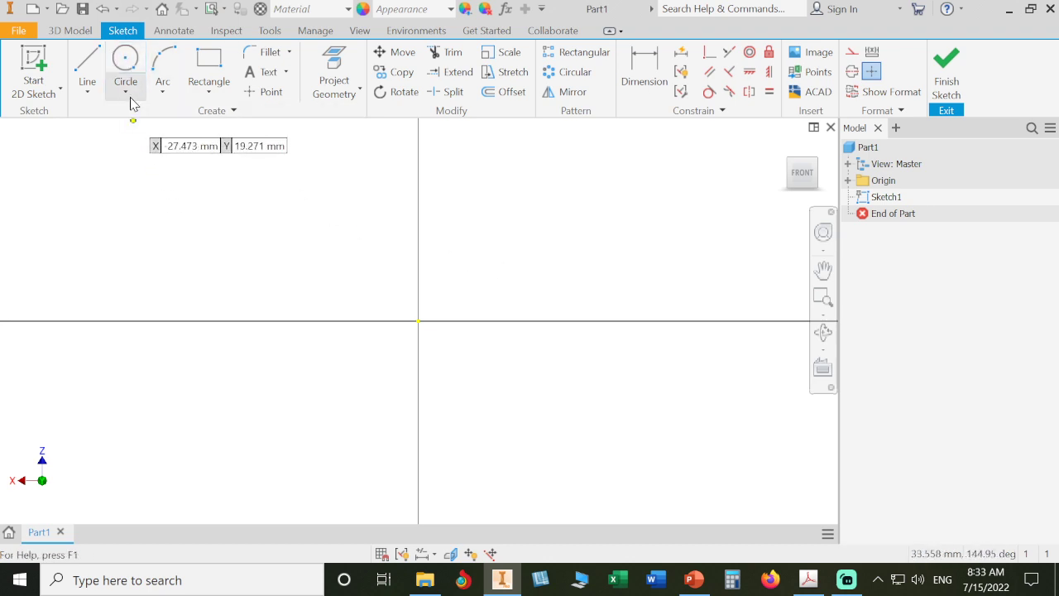
left_click(132, 101)
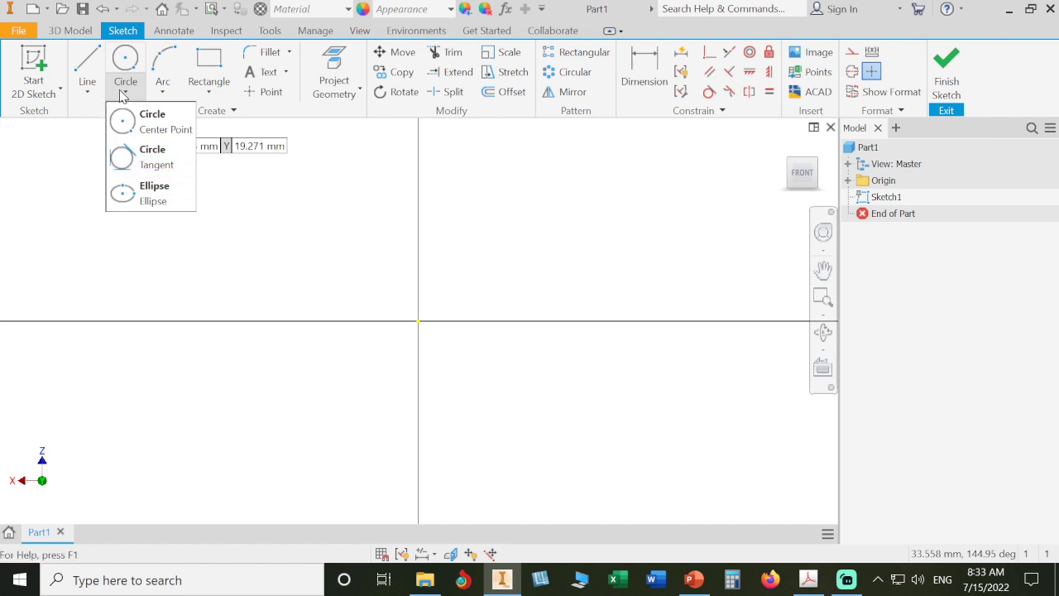
left_click(124, 60)
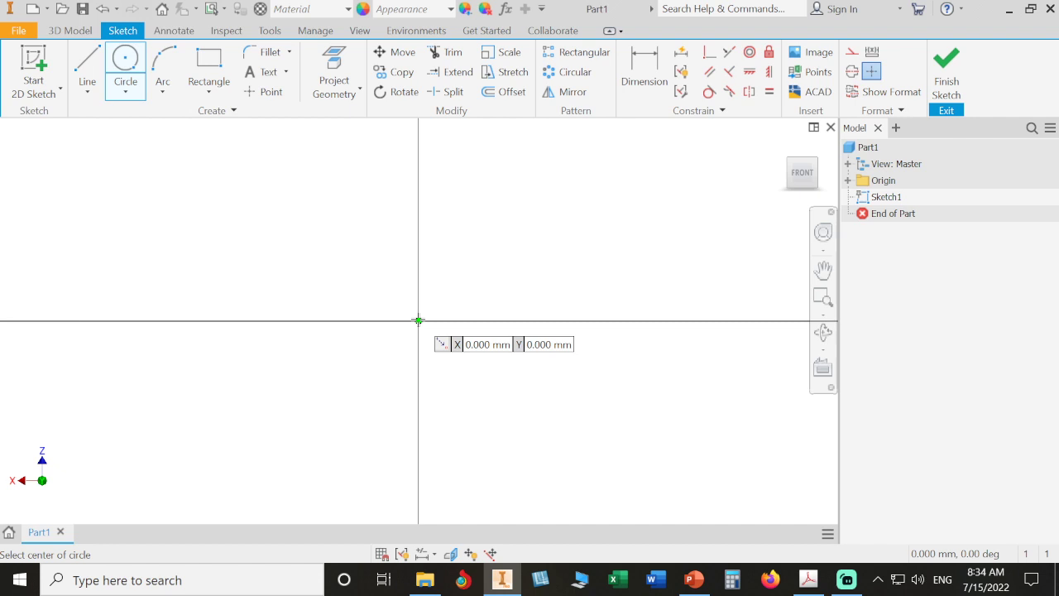
left_click(417, 320)
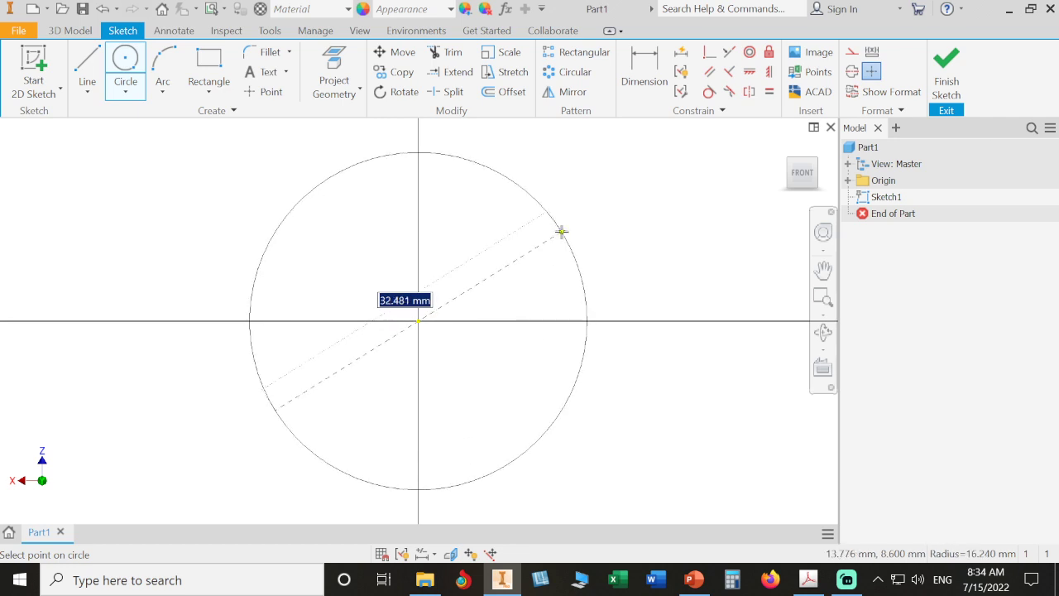
left_click(527, 251)
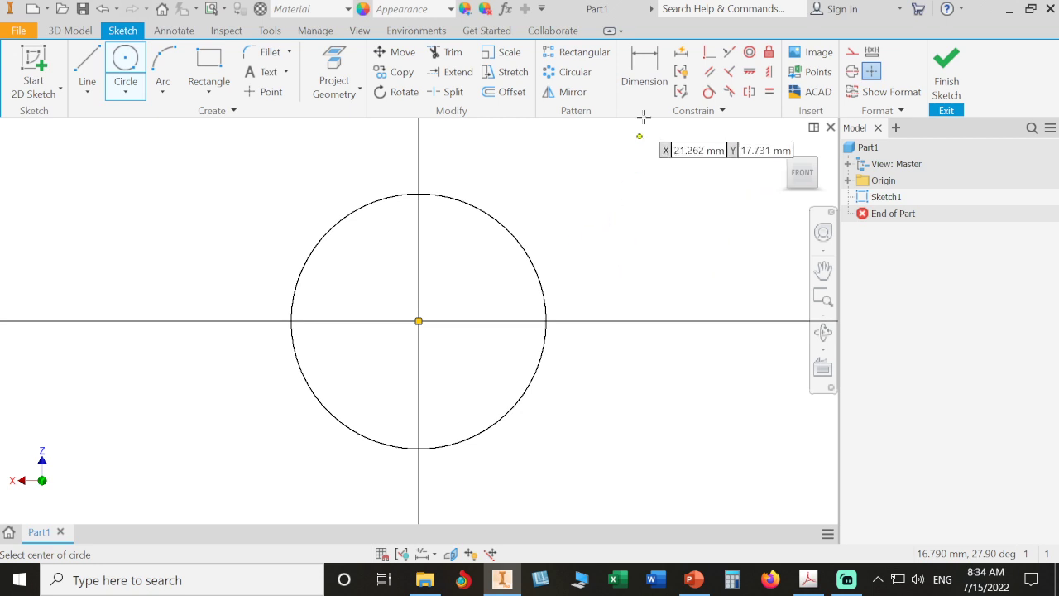
Dimension the circle to 22 mm diameter and finish the sketch
left_click(642, 76)
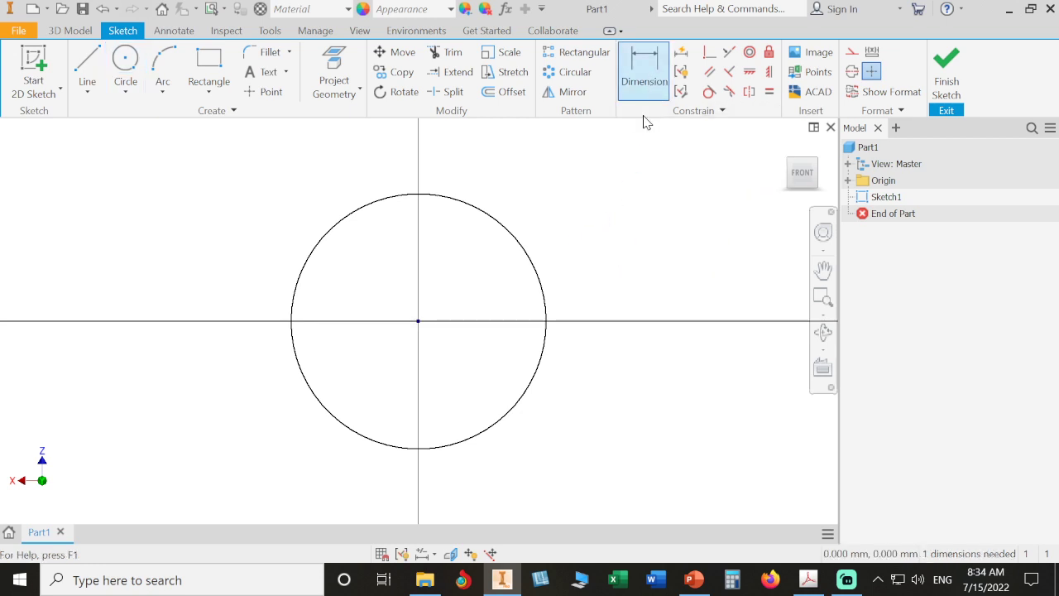
left_click(544, 296)
left_click(625, 269)
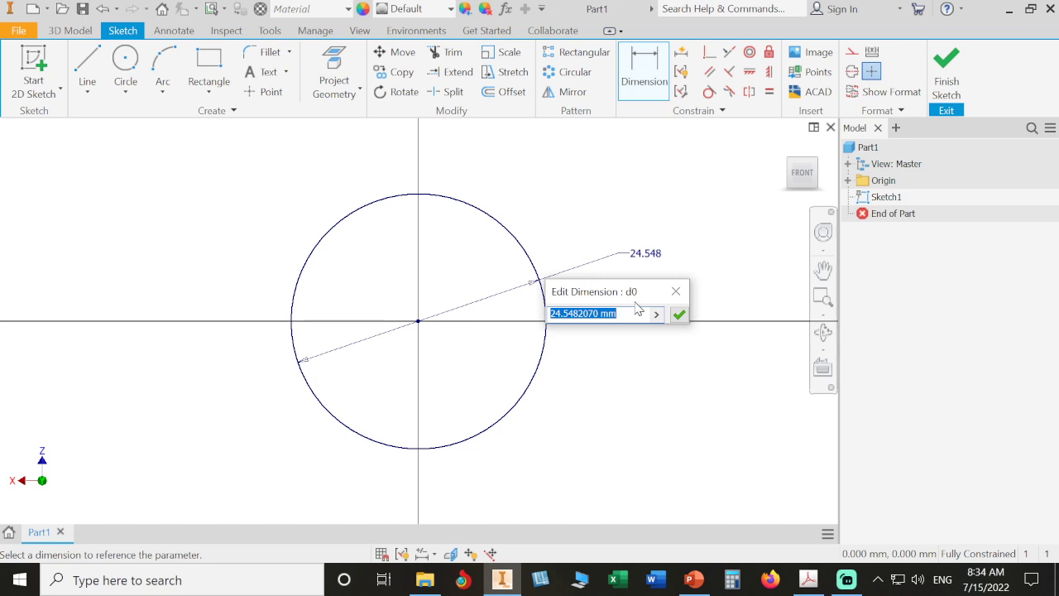
type("22")
key("Return")
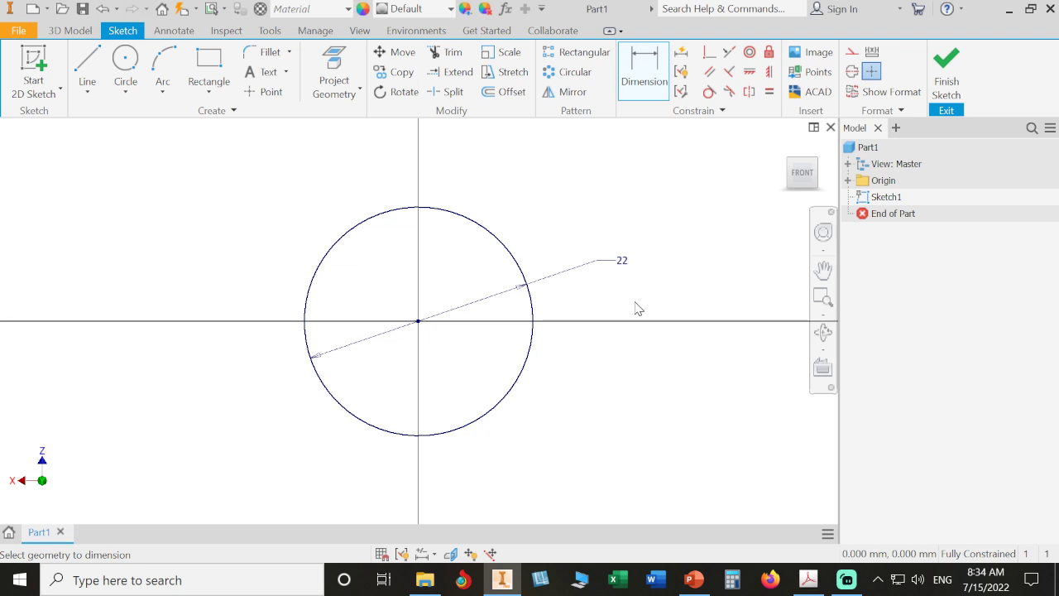
left_click(948, 75)
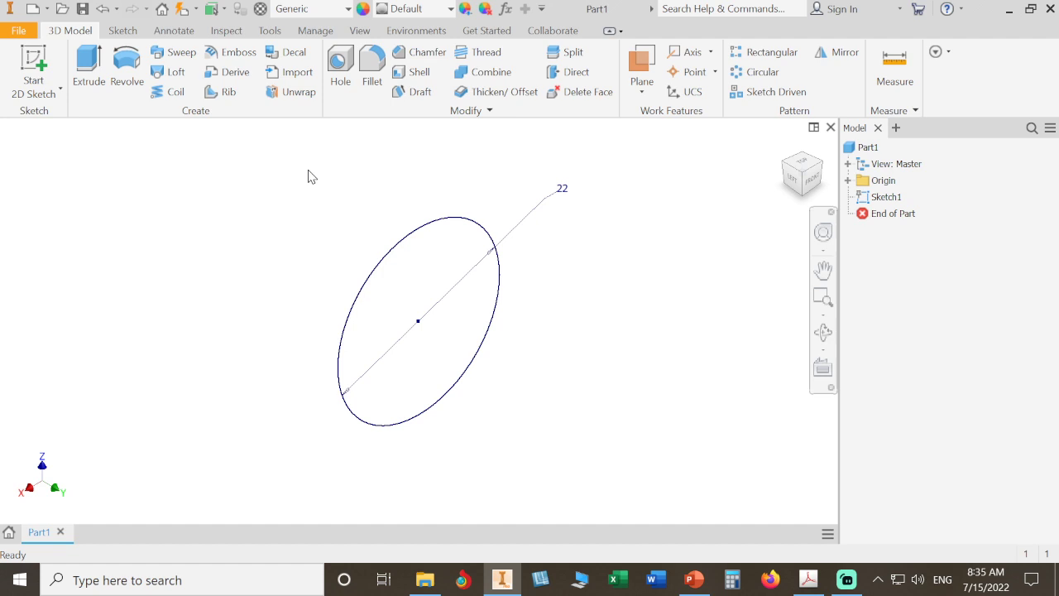
Extrude the 22 mm circle 4 mm in the flipped direction to create Extrusion1
left_click(87, 59)
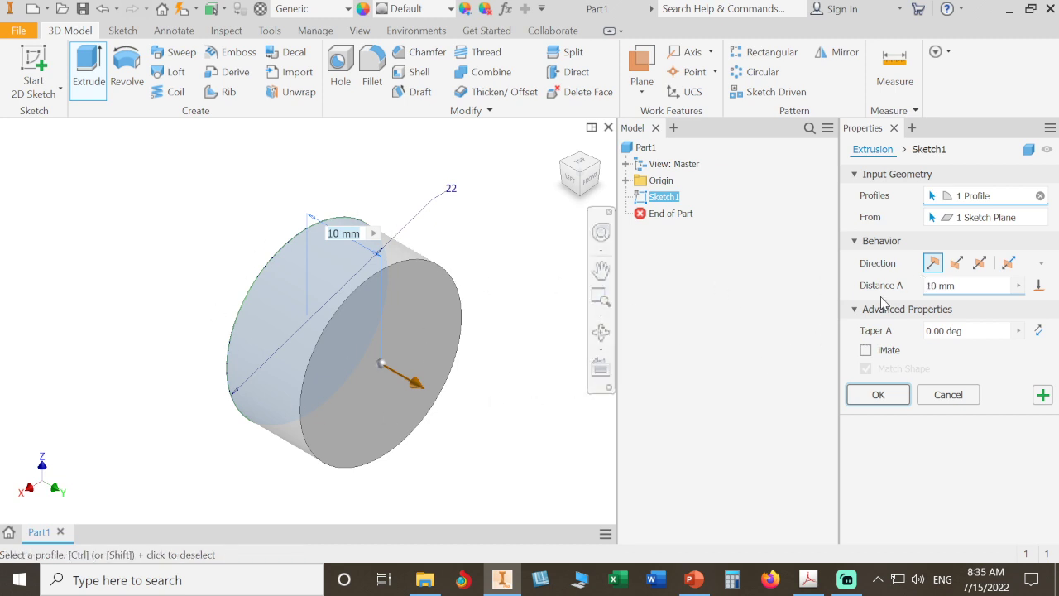
left_click(958, 266)
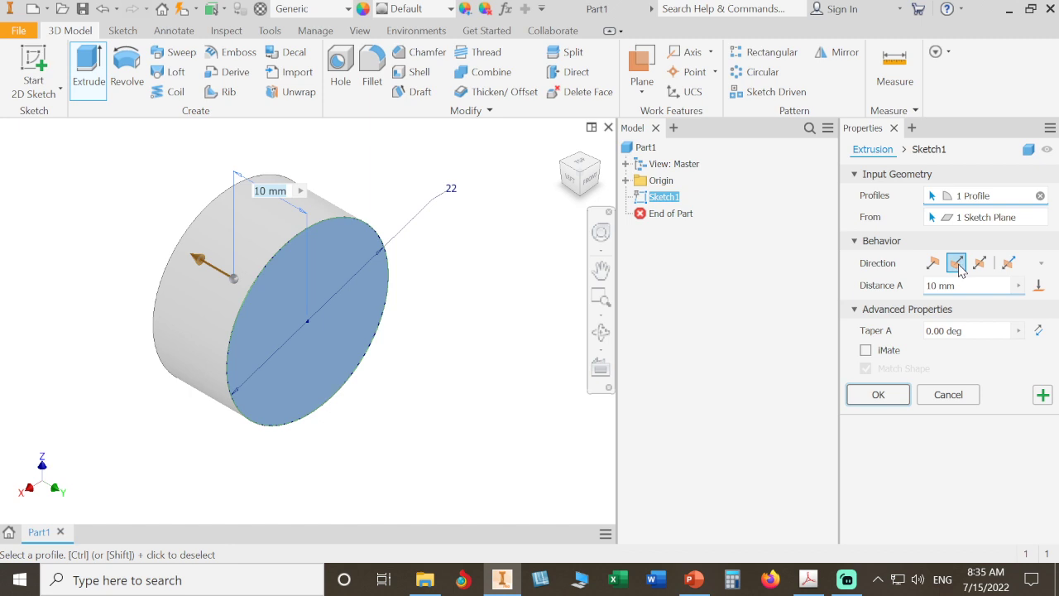
left_click(979, 263)
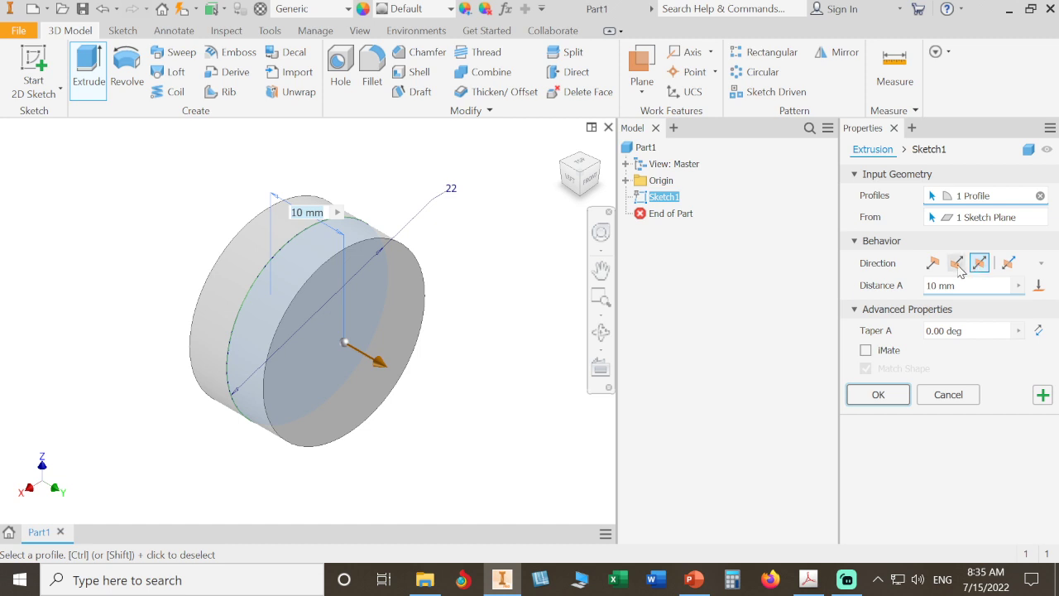
left_click(957, 264)
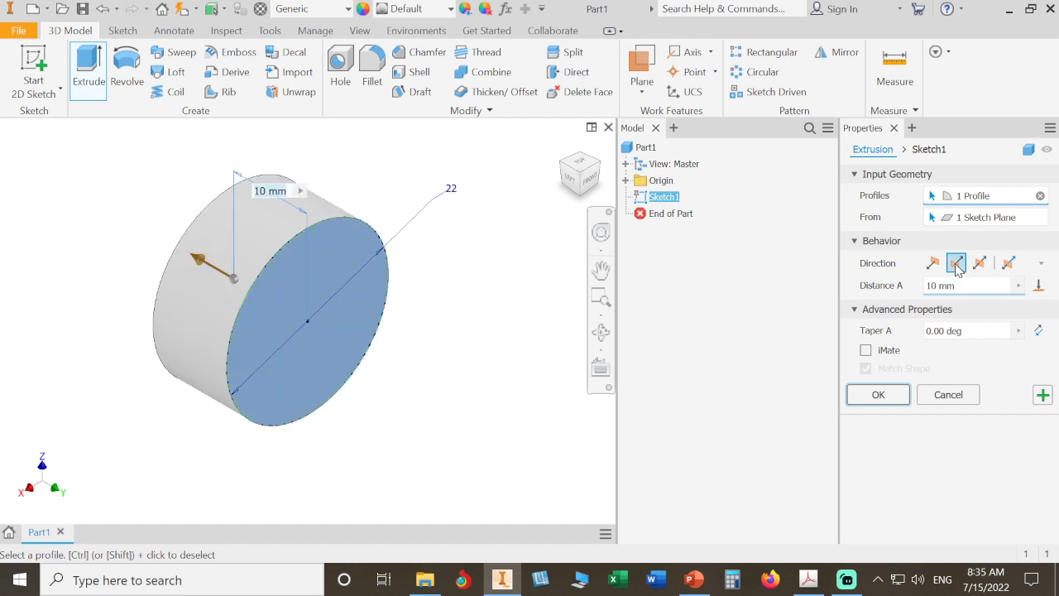
left_click_drag(233, 277, 152, 281)
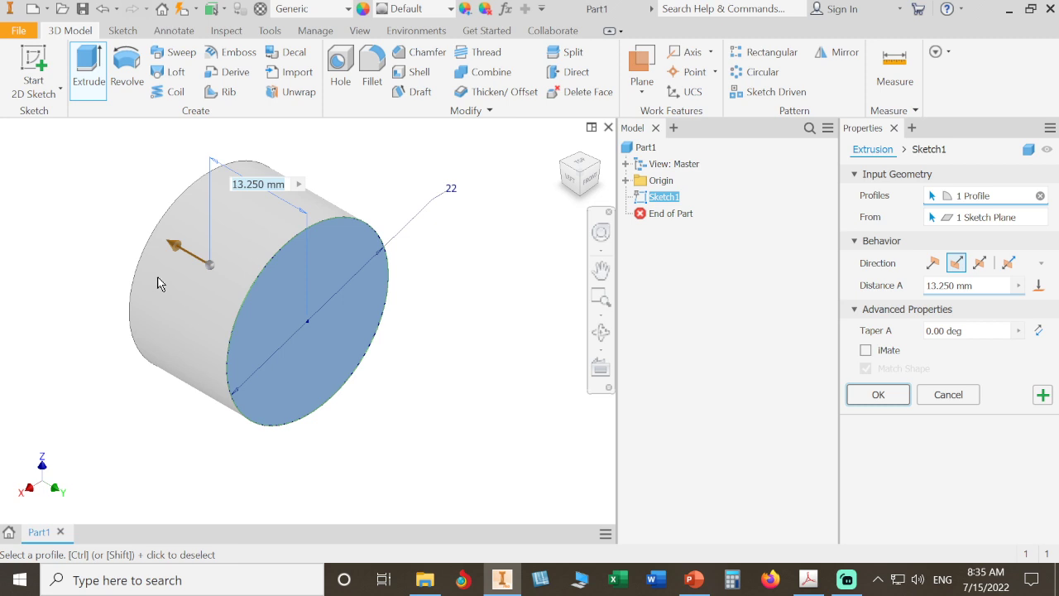
left_click(809, 580)
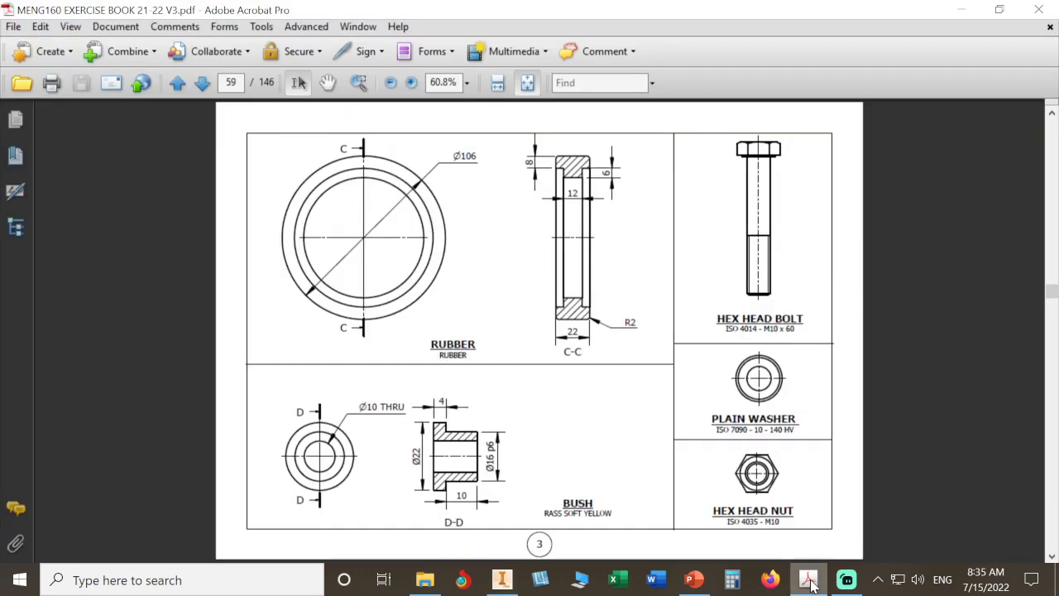
left_click(809, 581)
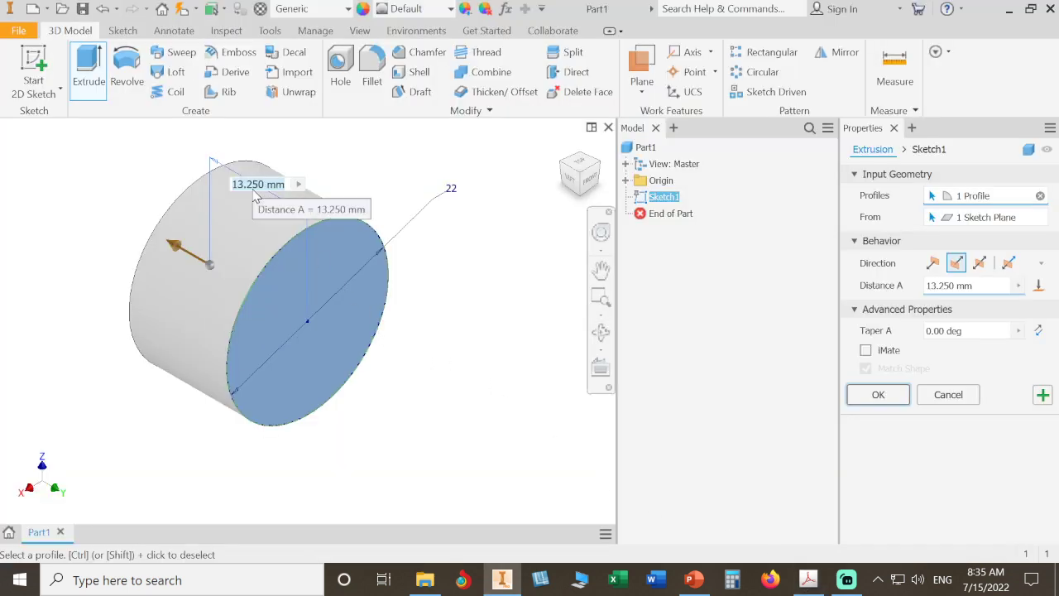
type("4")
key("Return")
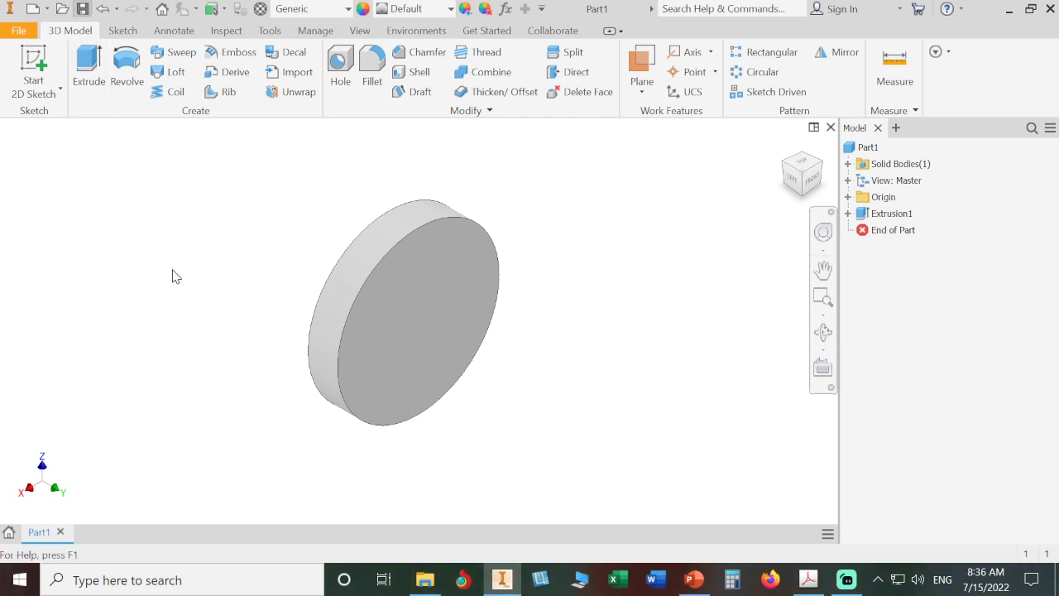
Save the part with the file name BUSH
left_click(83, 9)
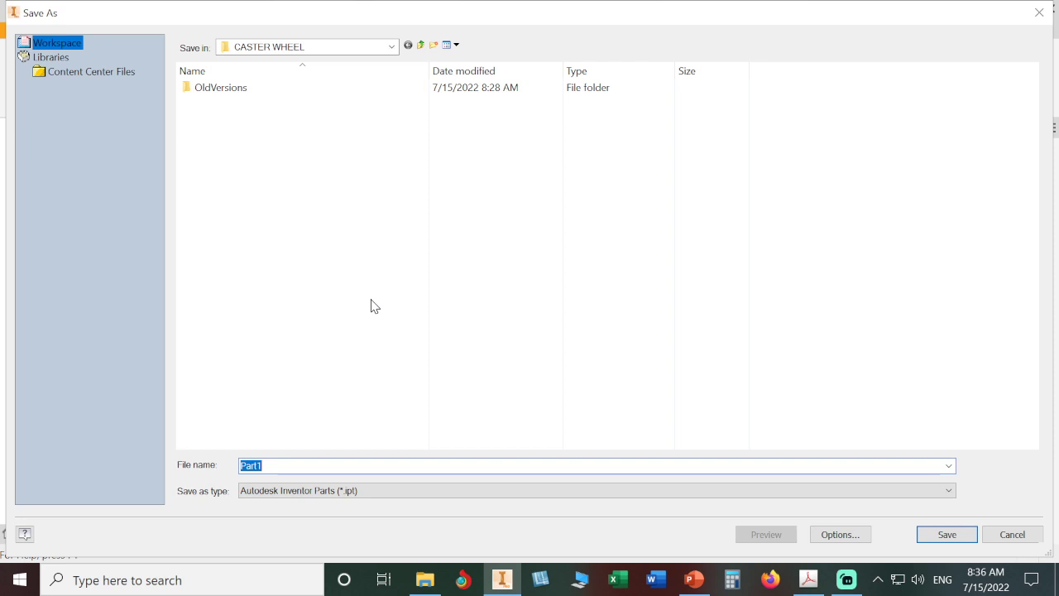
type("bush")
key("BackSpace")
key("BackSpace")
key("BackSpace")
key("BackSpace")
type("BUSH")
left_click(943, 534)
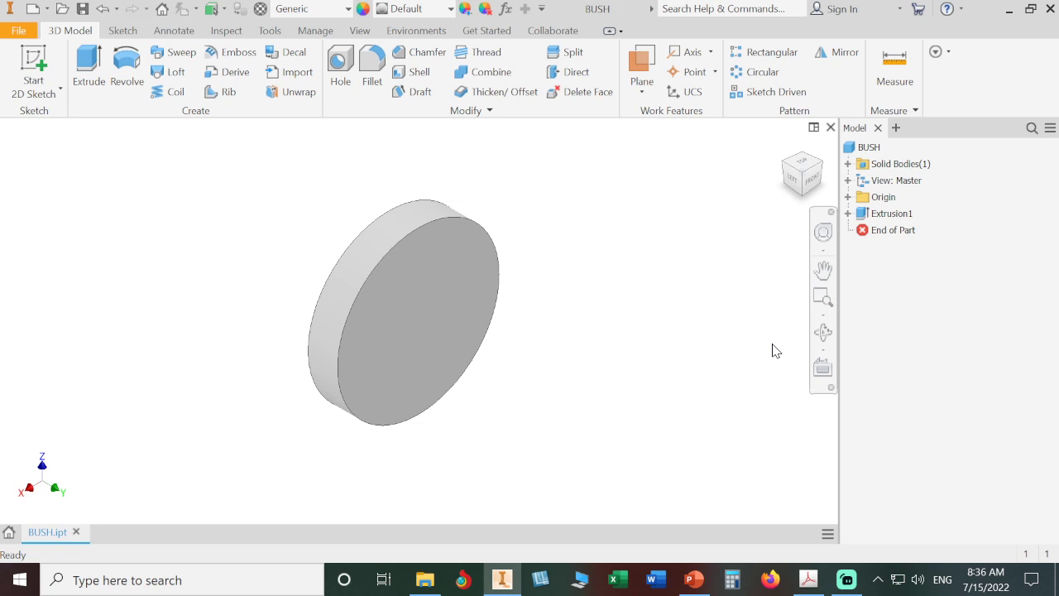
Expand Origin and preview the XZ and XY planes, X/Y/Z axes, Center Point and Extrusion1
left_click(847, 197)
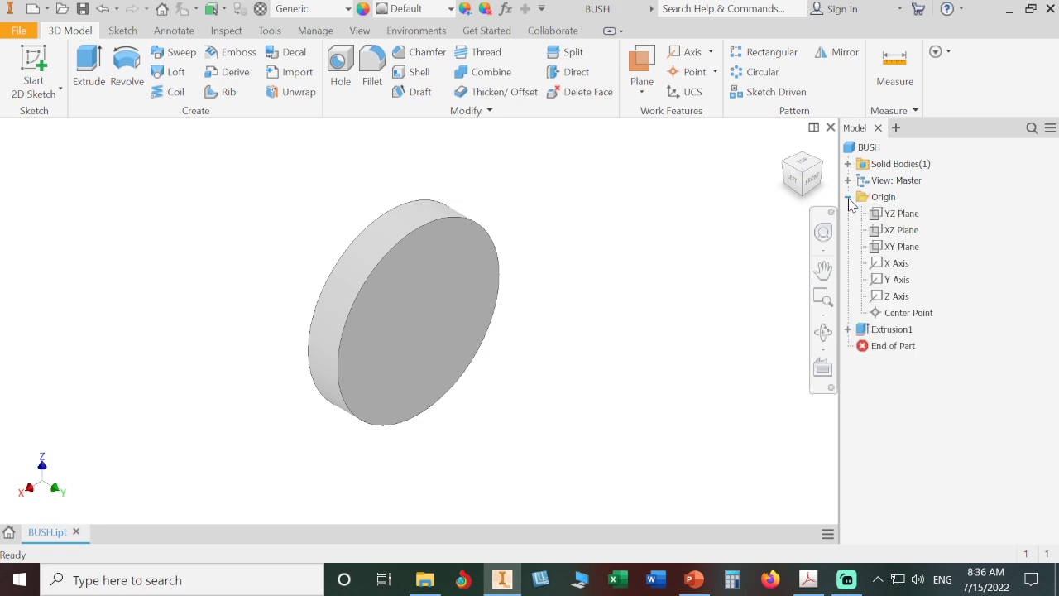
left_click(893, 230)
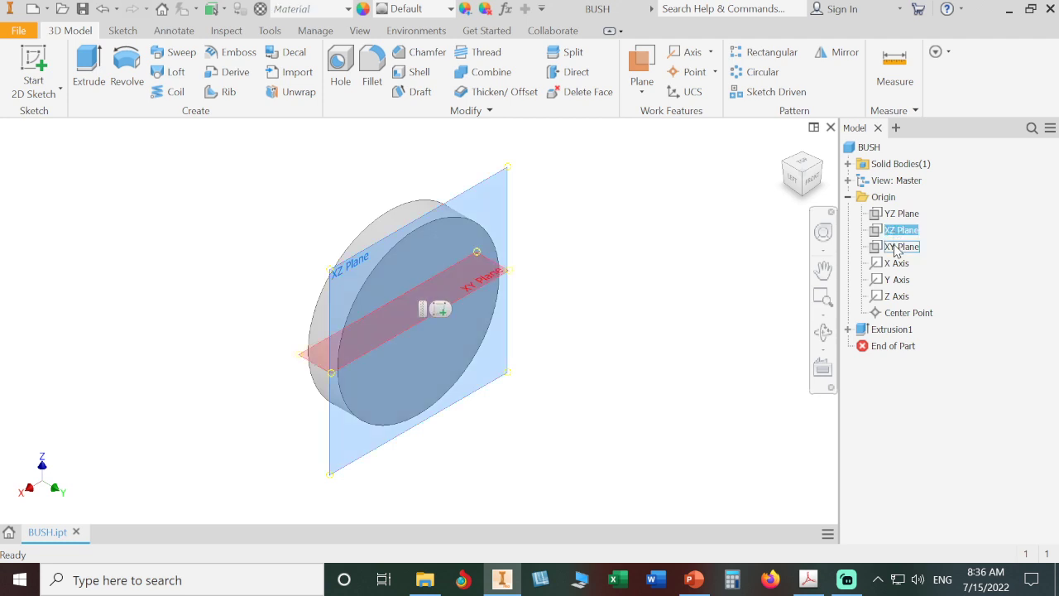
left_click(895, 248)
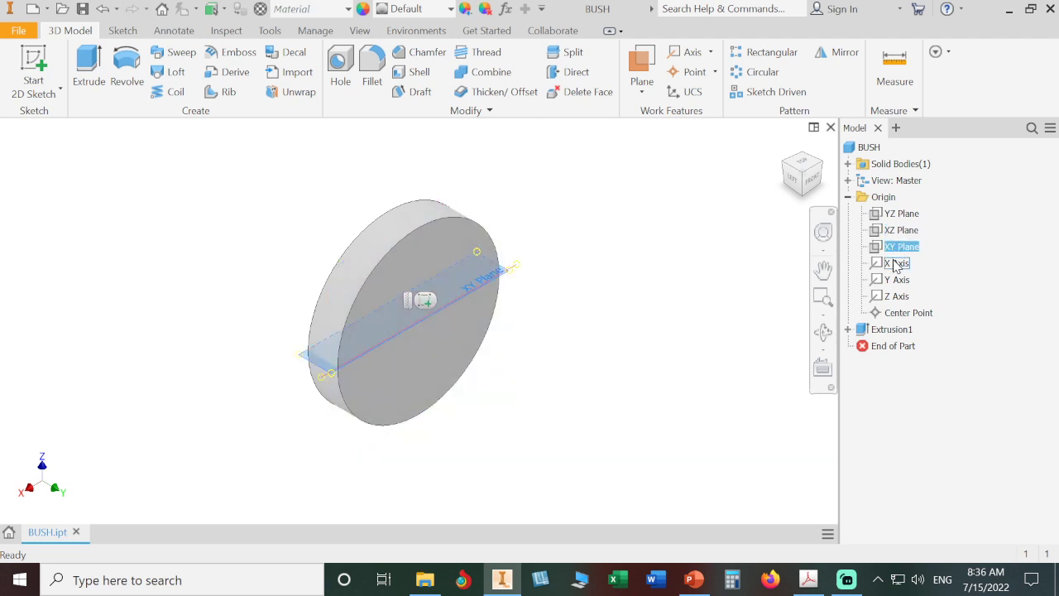
left_click(895, 264)
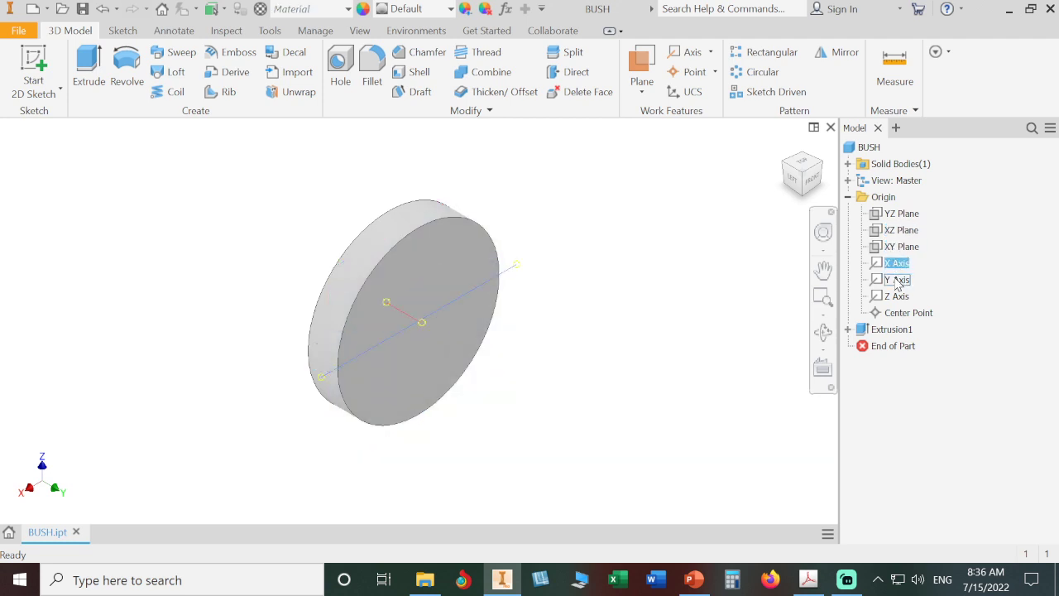
left_click(896, 280)
left_click(897, 295)
left_click(951, 273)
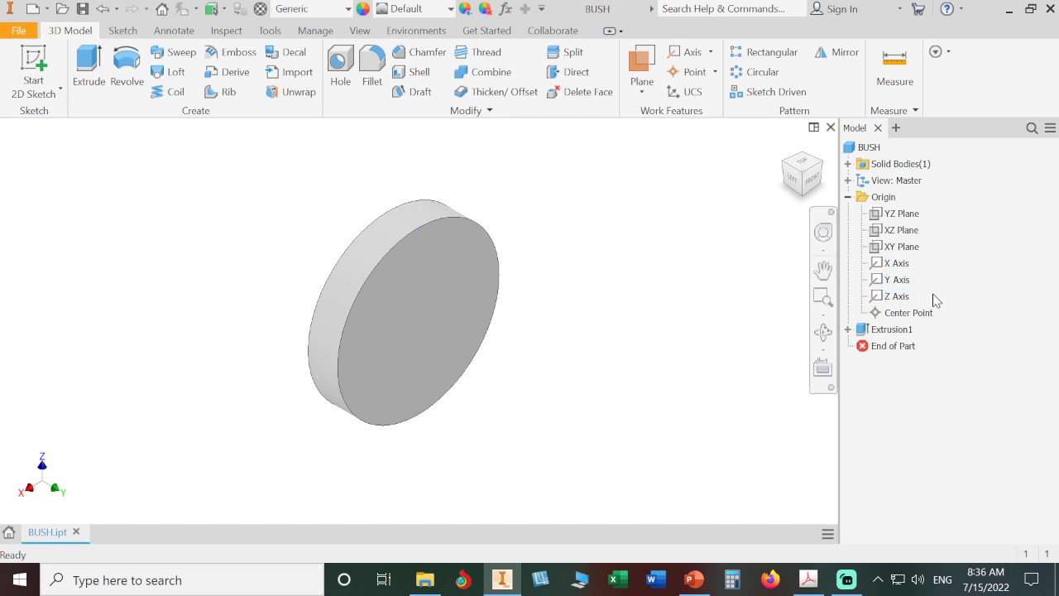
left_click(923, 314)
left_click(945, 308)
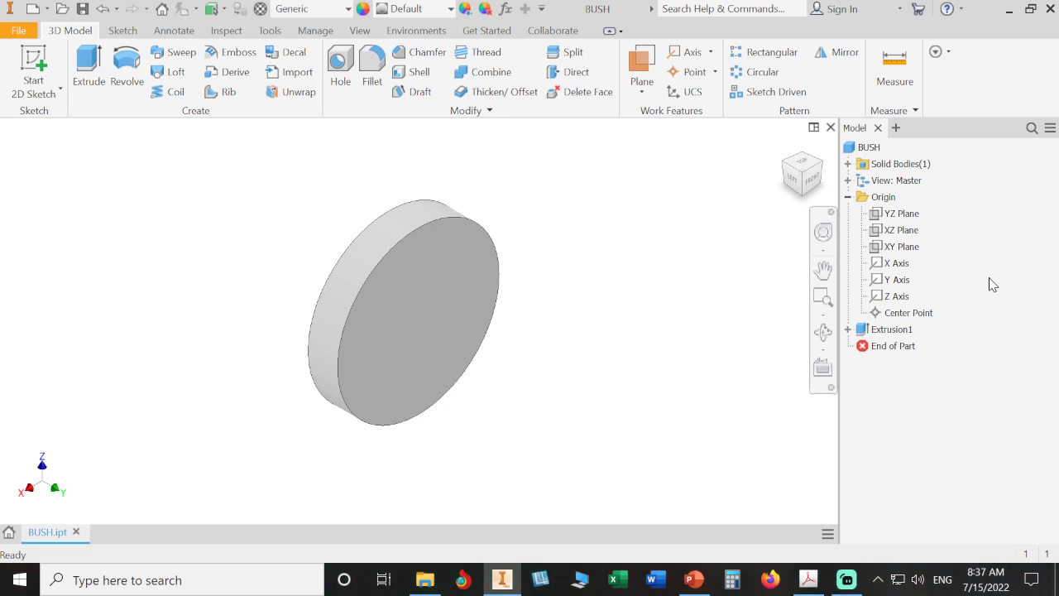
left_click(892, 329)
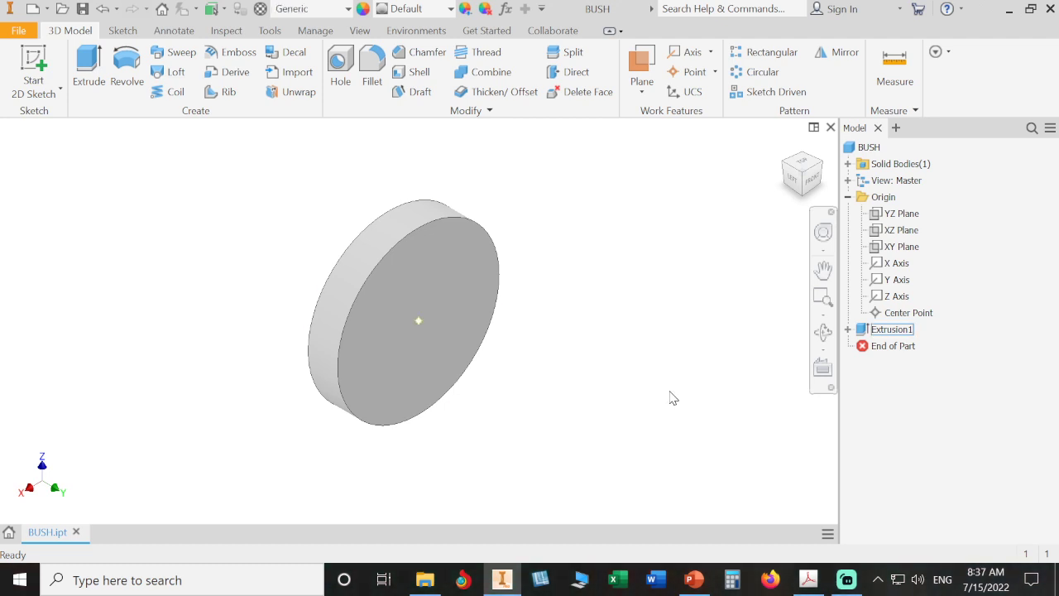
left_click(738, 265)
Start a sketch on the disc's front face and draw a circle centred on the origin
left_click(461, 282)
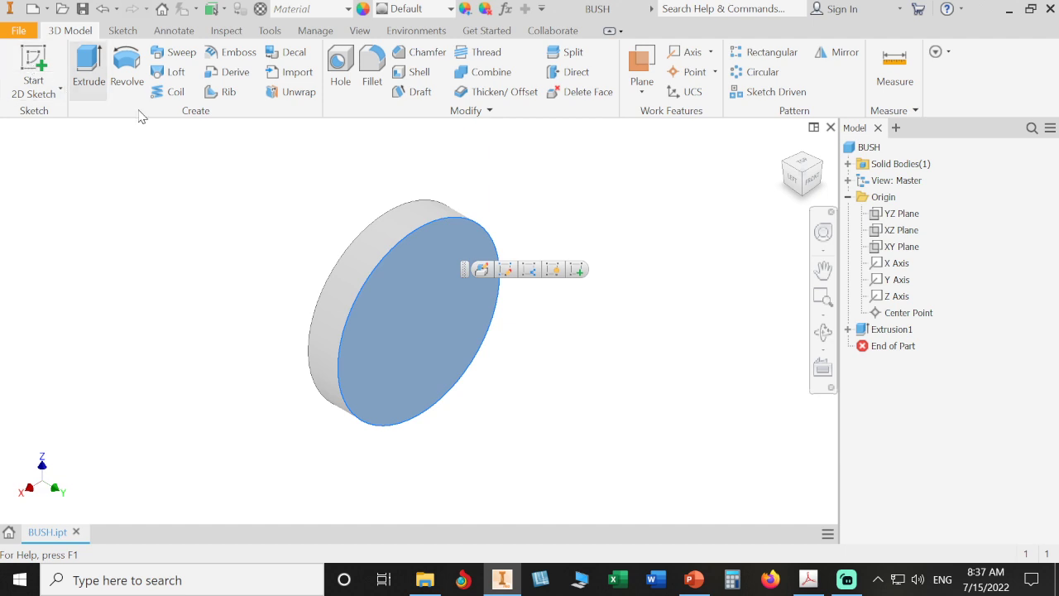
left_click(577, 269)
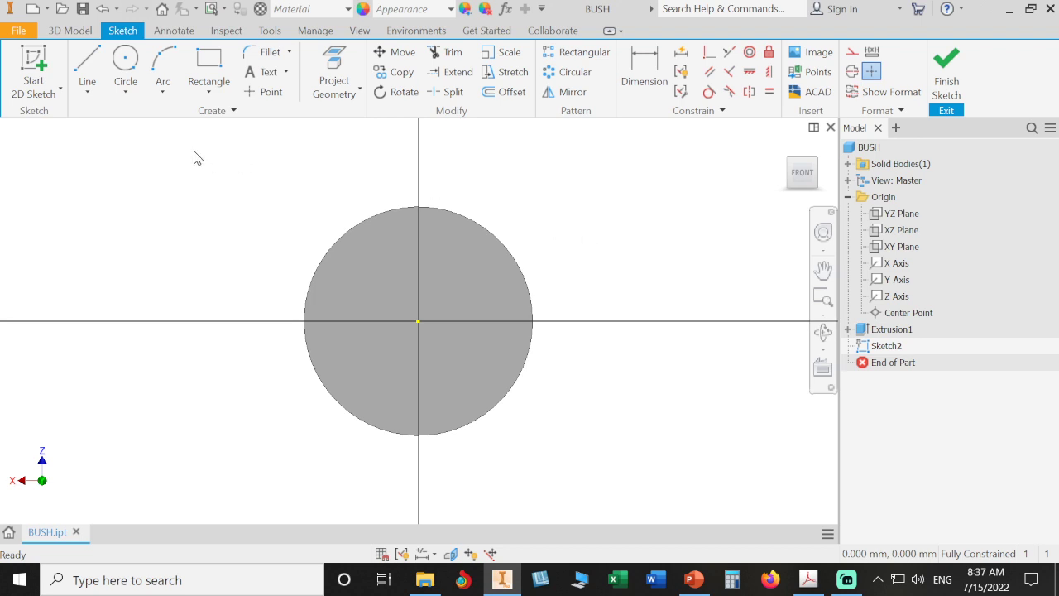
left_click(125, 60)
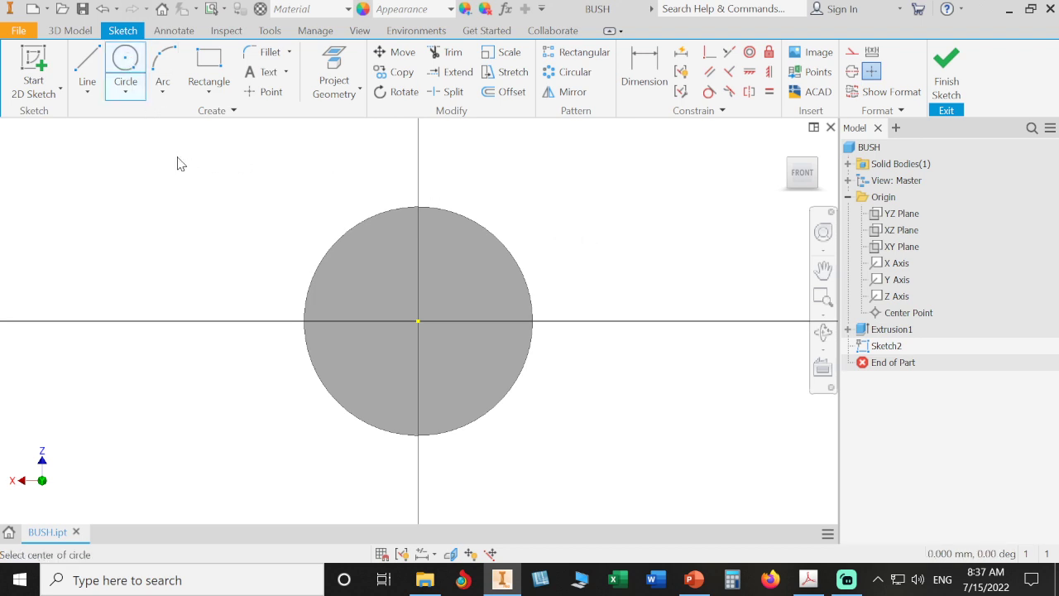
left_click(418, 320)
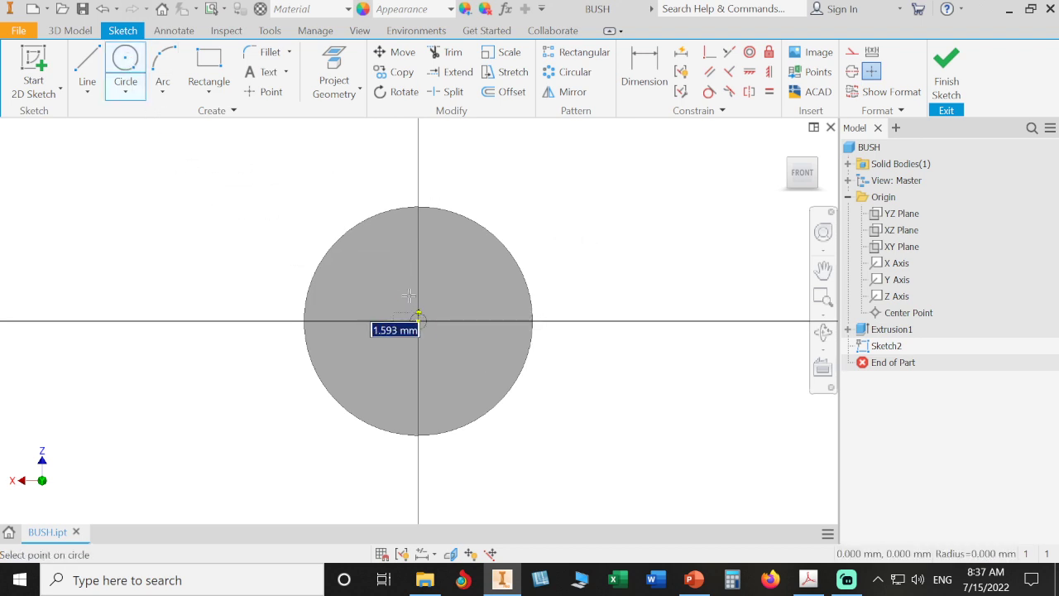
left_click(397, 253)
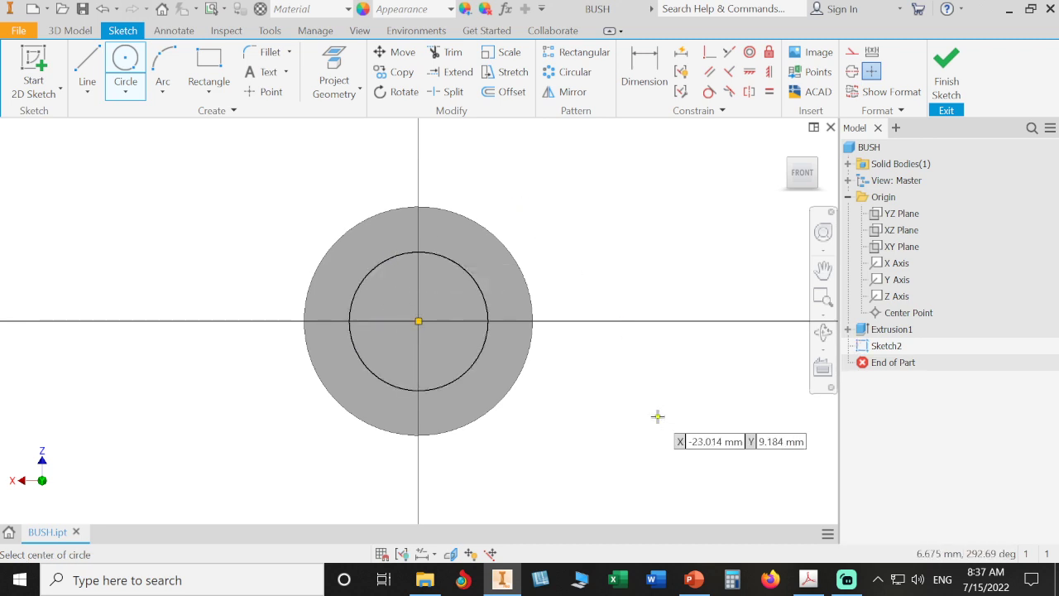
Check the BUSH drawing and dimension the inner circle to 16 mm diameter
left_click(808, 579)
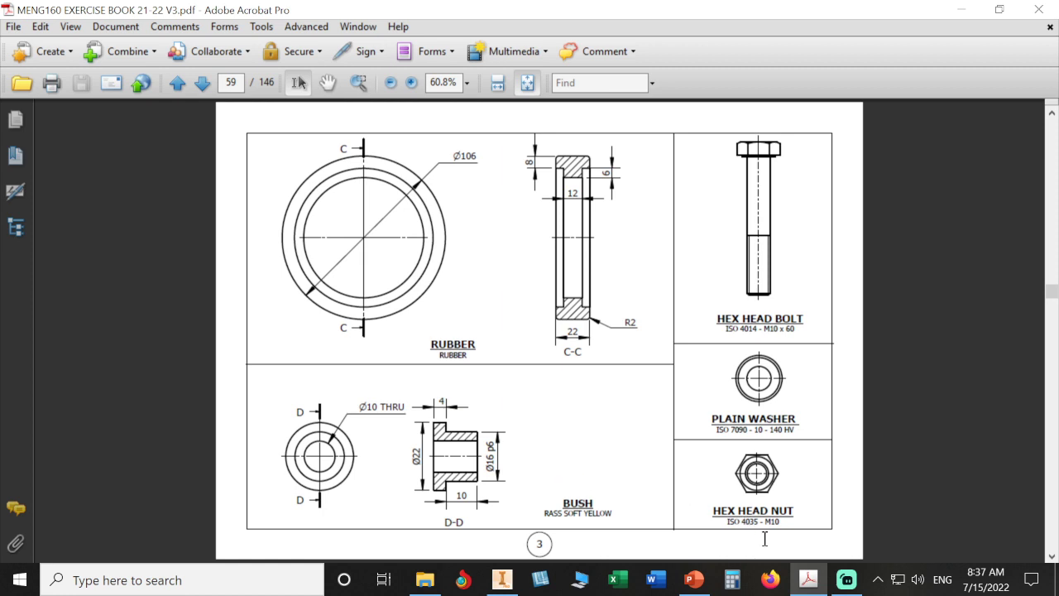
left_click(502, 579)
left_click(643, 79)
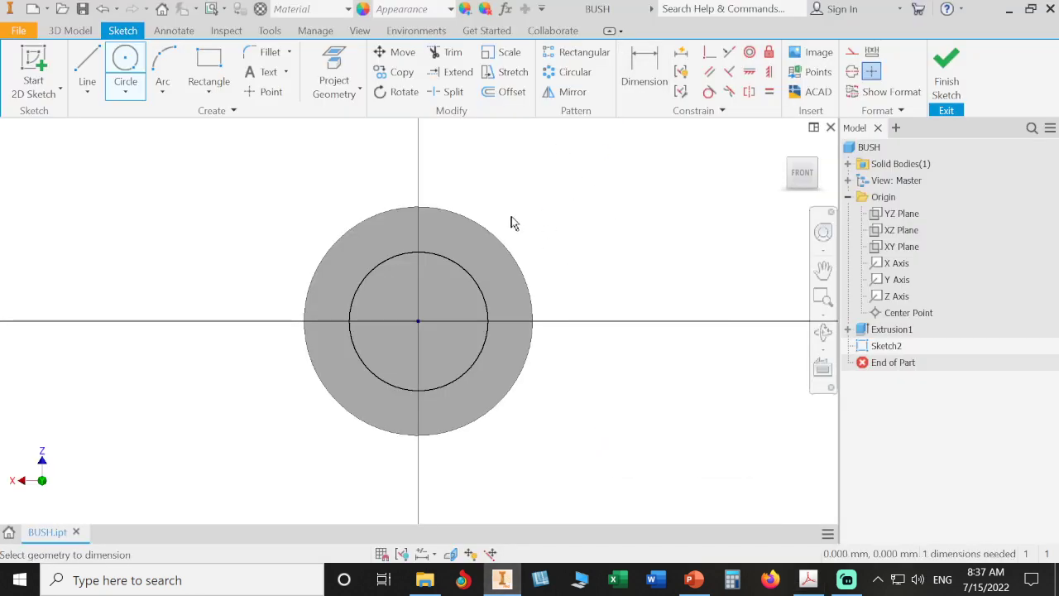
left_click(480, 289)
left_click(594, 246)
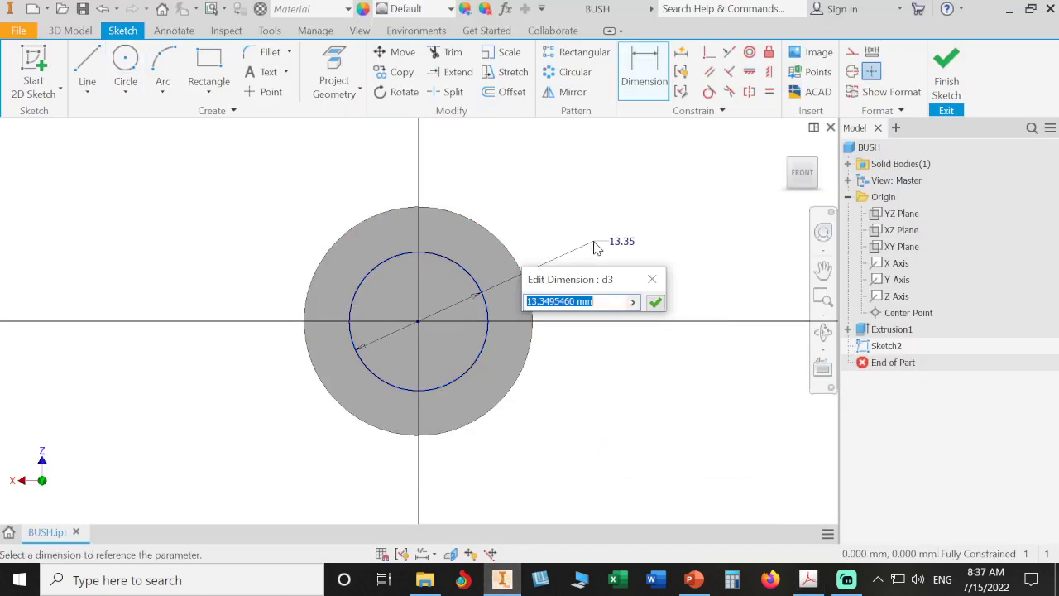
type("16")
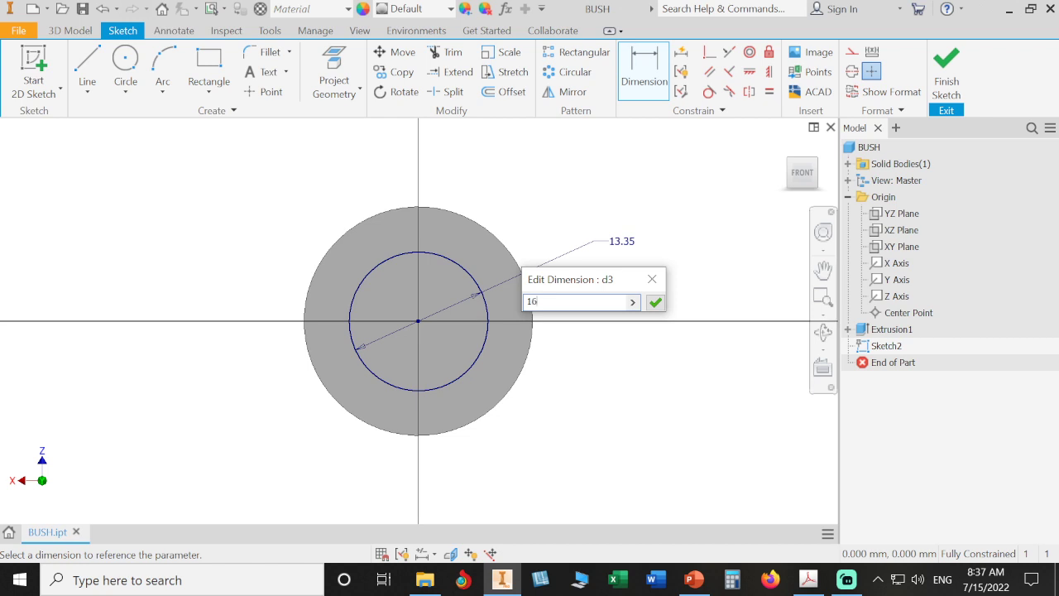
key("Return")
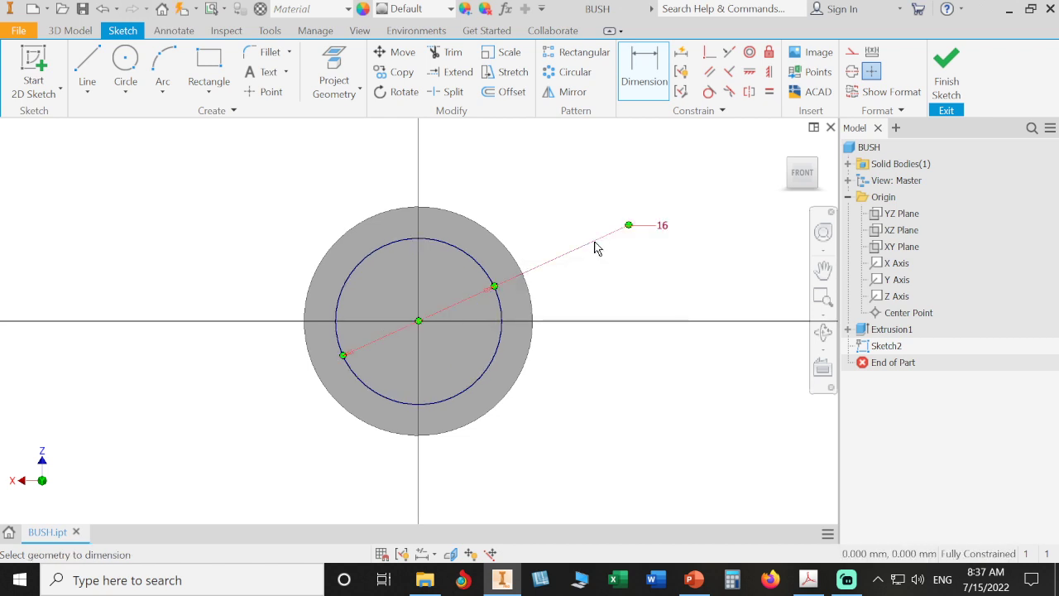
Finish Sketch2 and extrude the 16 mm circle 10 mm to create Extrusion2
left_click(946, 74)
left_click(92, 70)
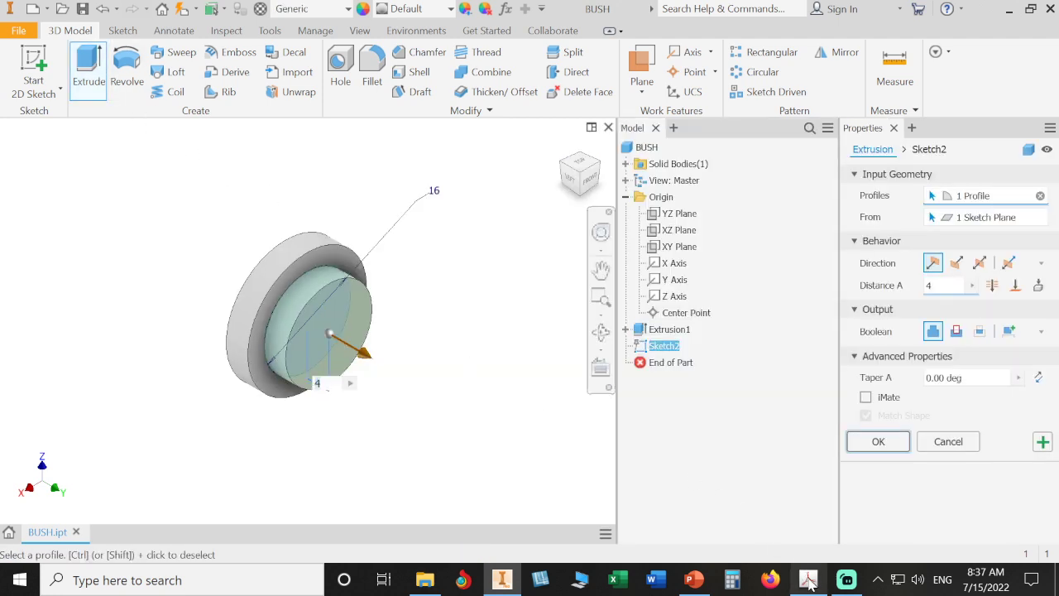
left_click(808, 580)
left_click(808, 580)
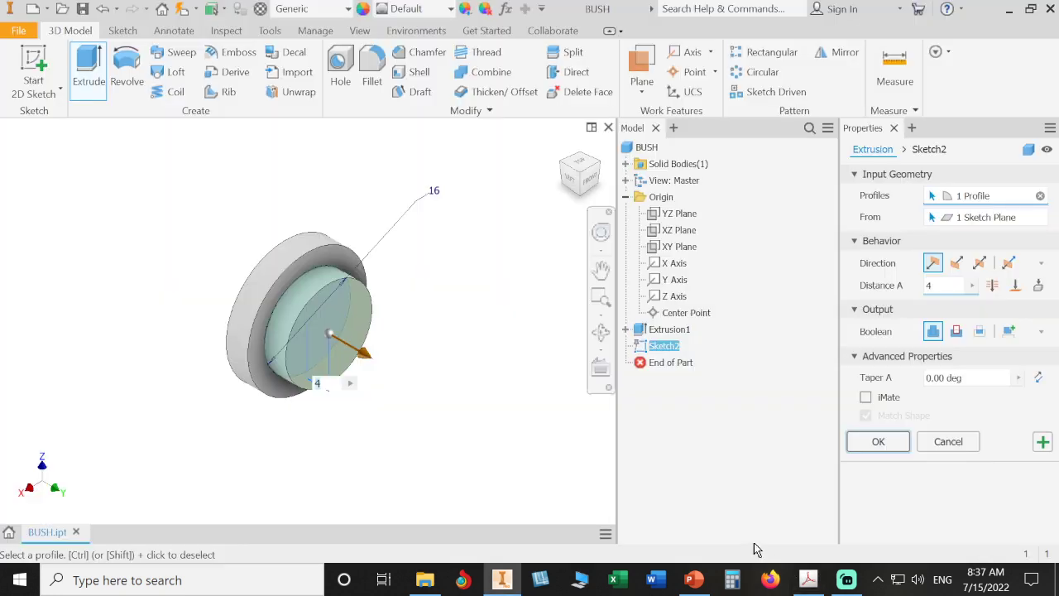
type("10")
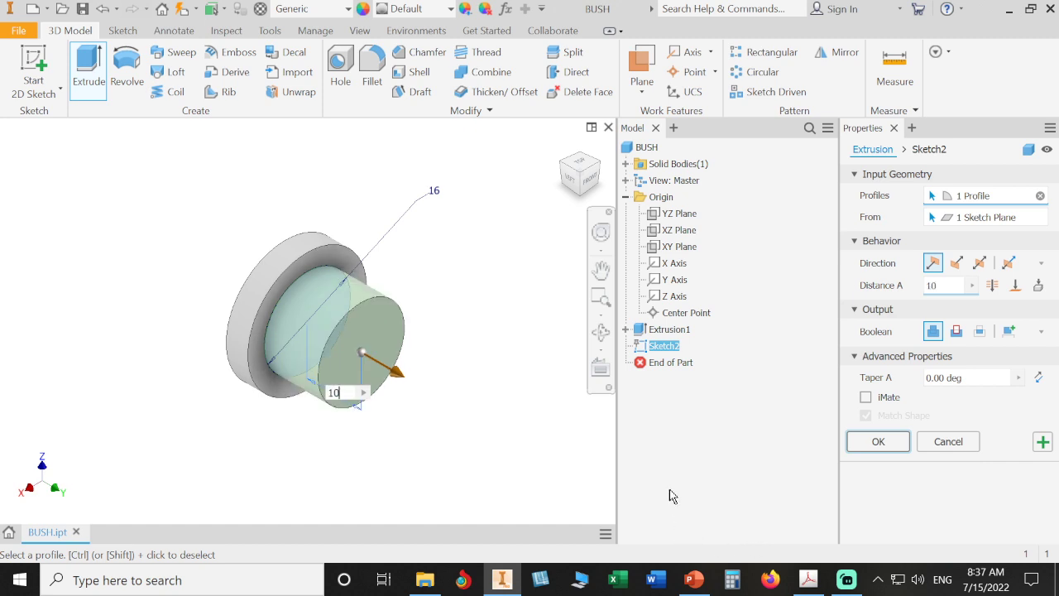
key("Return")
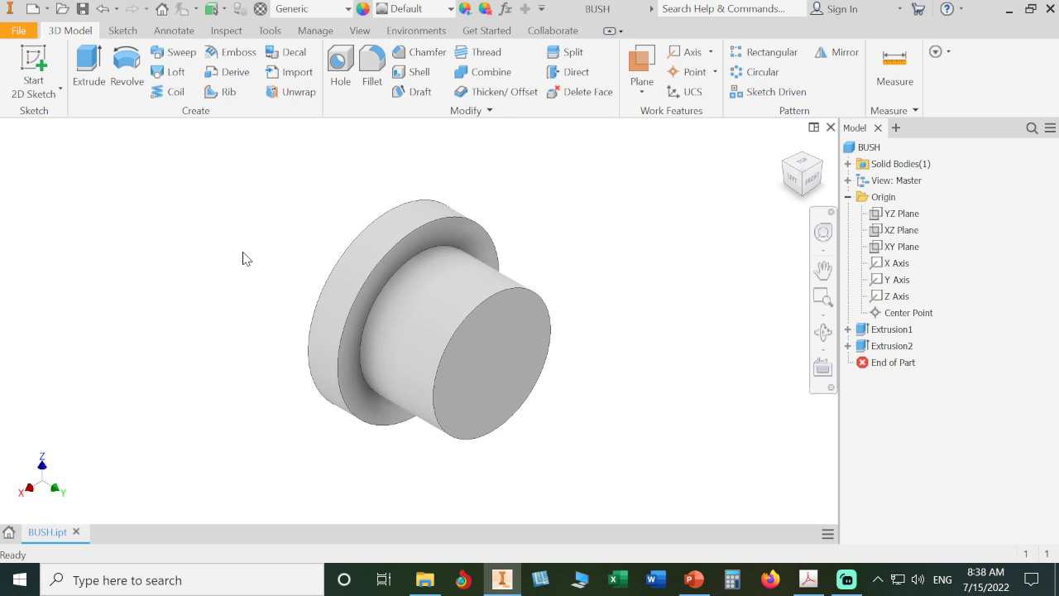
Start a Hole feature and float its settings panel, enlarged, over the model view
left_click(341, 74)
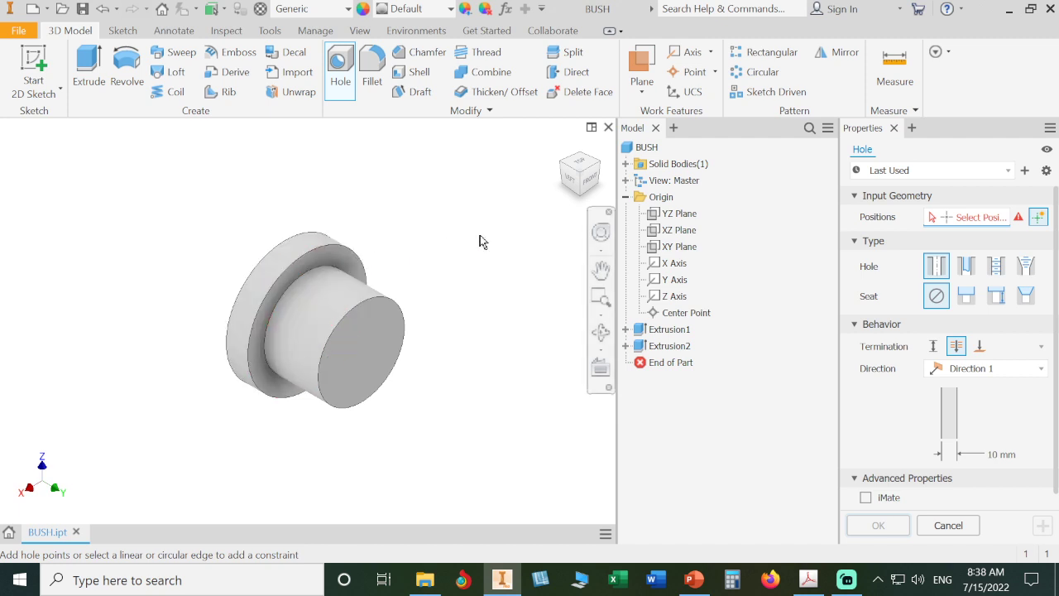
left_click_drag(966, 137, 653, 165)
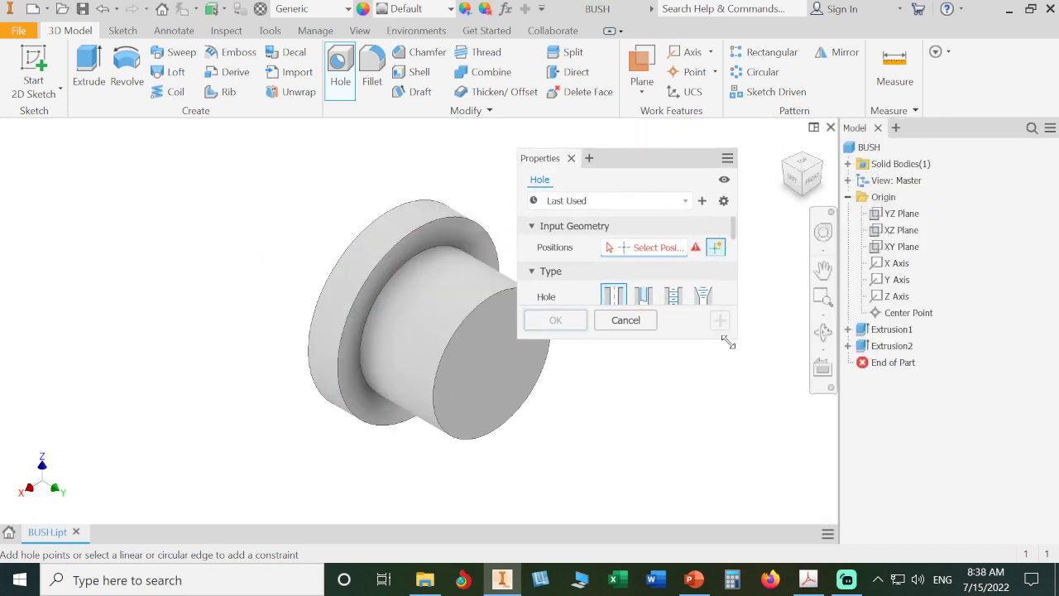
left_click_drag(728, 342, 835, 492)
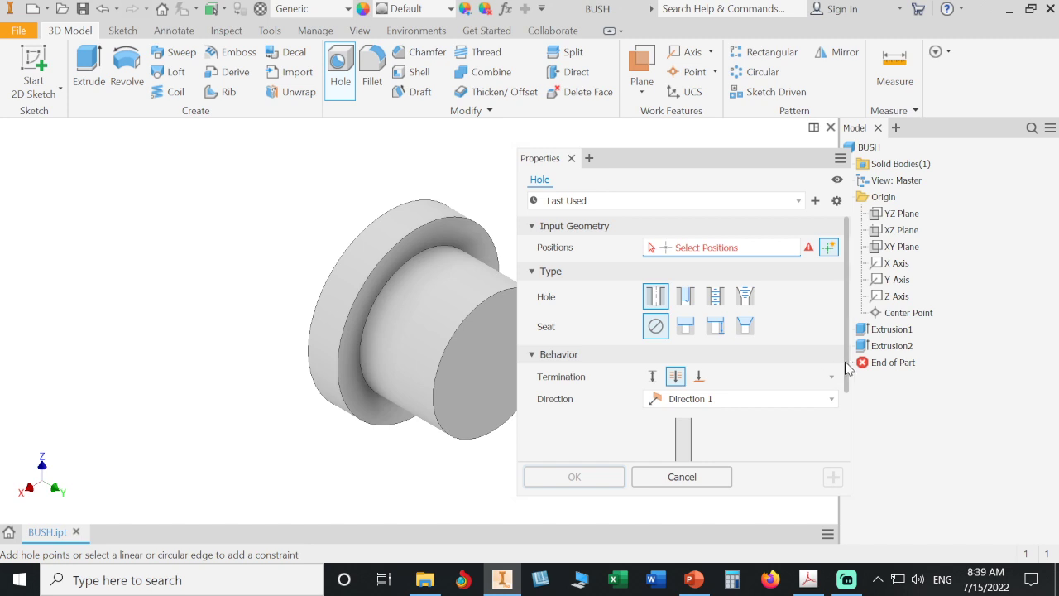
left_click_drag(846, 372, 845, 426)
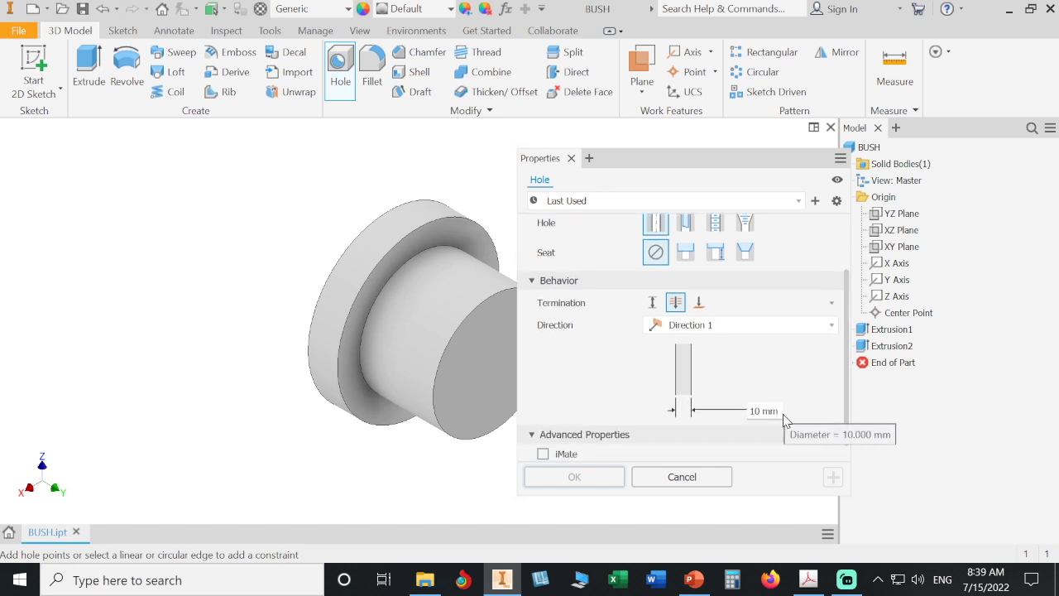
Check the hole size on the drawing in Acrobat, then return to the part model
left_click(808, 579)
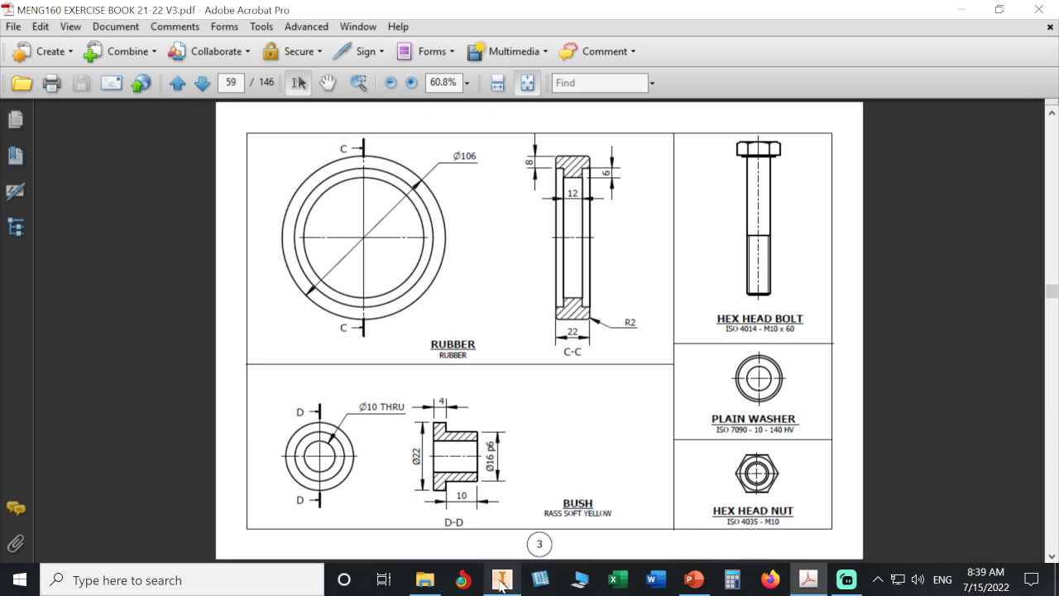
left_click(501, 579)
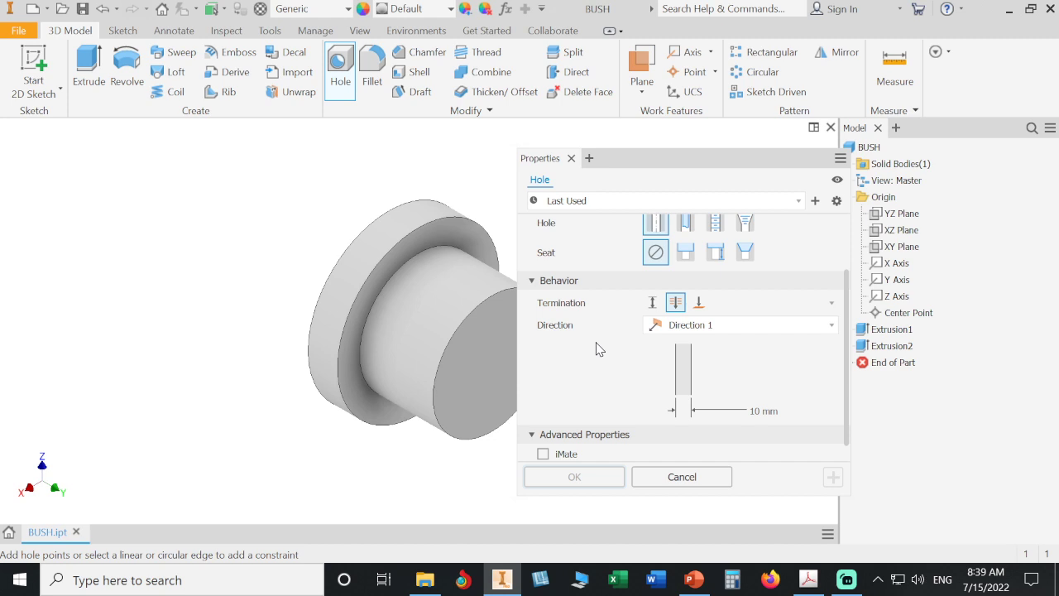
scroll(599, 348, "up", 3)
middle_click_drag(319, 176, 211, 176)
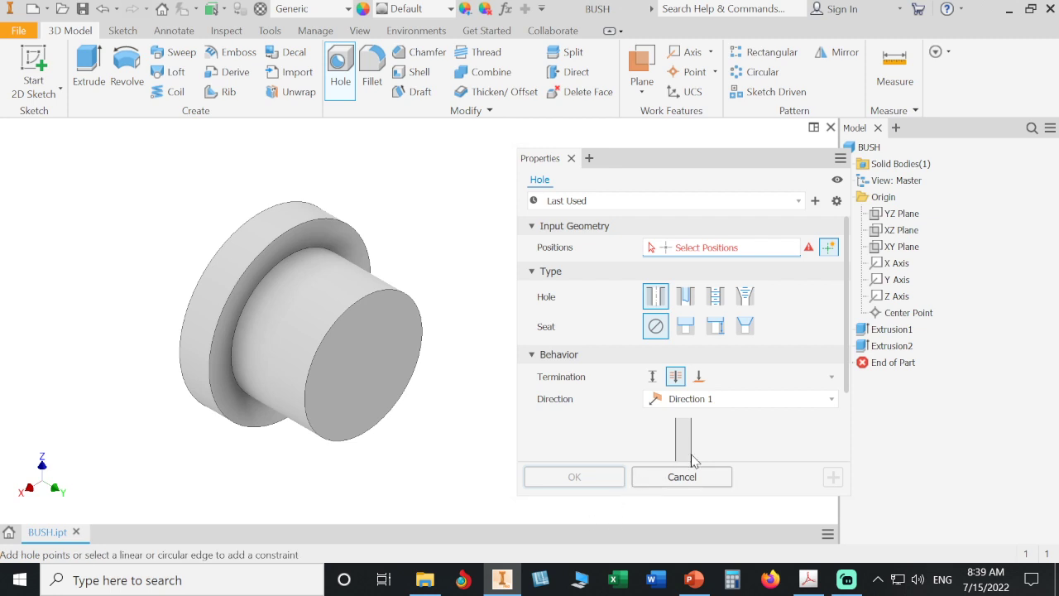
scroll(722, 439, "down", 1)
scroll(722, 438, "up", 1)
Place the hole point on the bush's front face and recheck the drawing
left_click(372, 367)
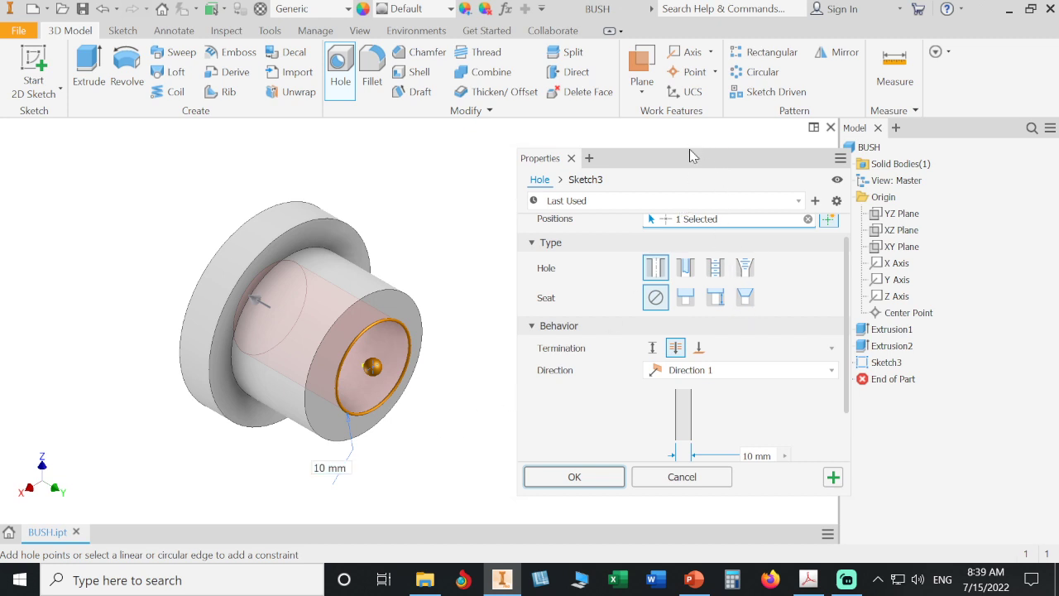
left_click_drag(695, 164, 721, 330)
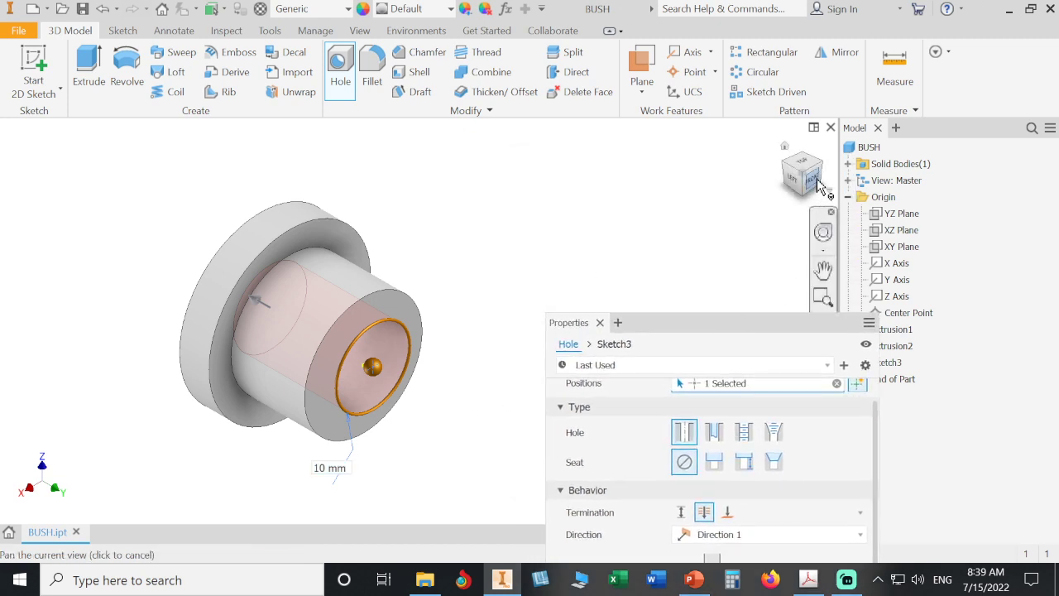
middle_click_drag(700, 239, 542, 312, "shift")
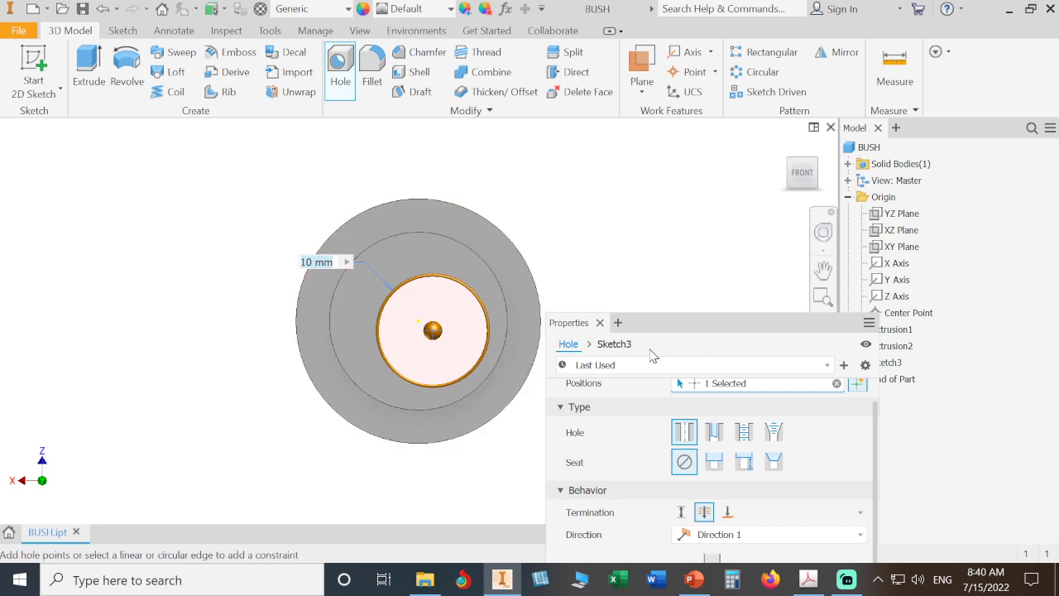
left_click(808, 580)
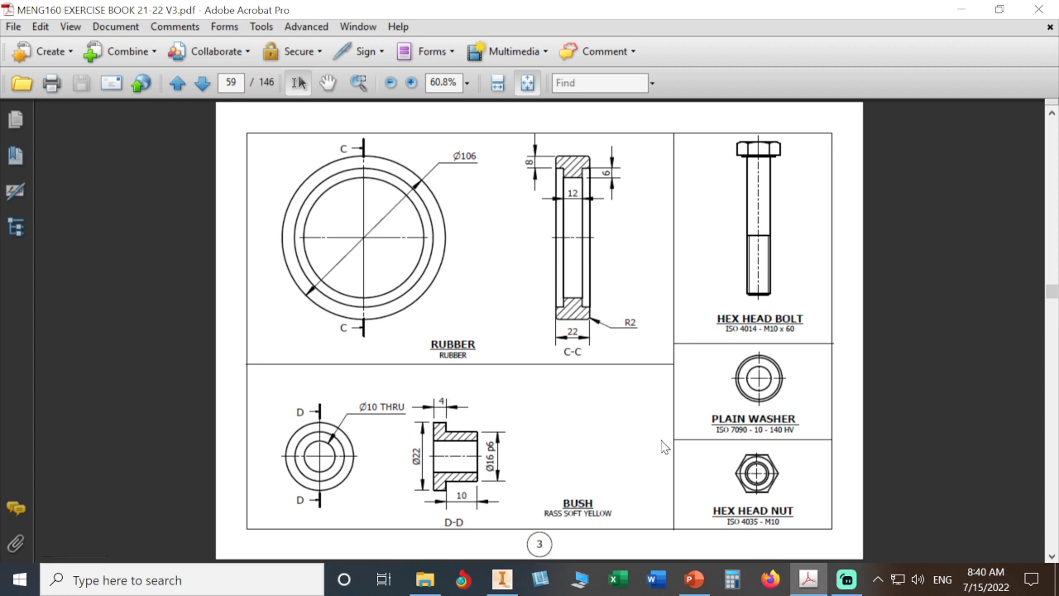
left_click(513, 572)
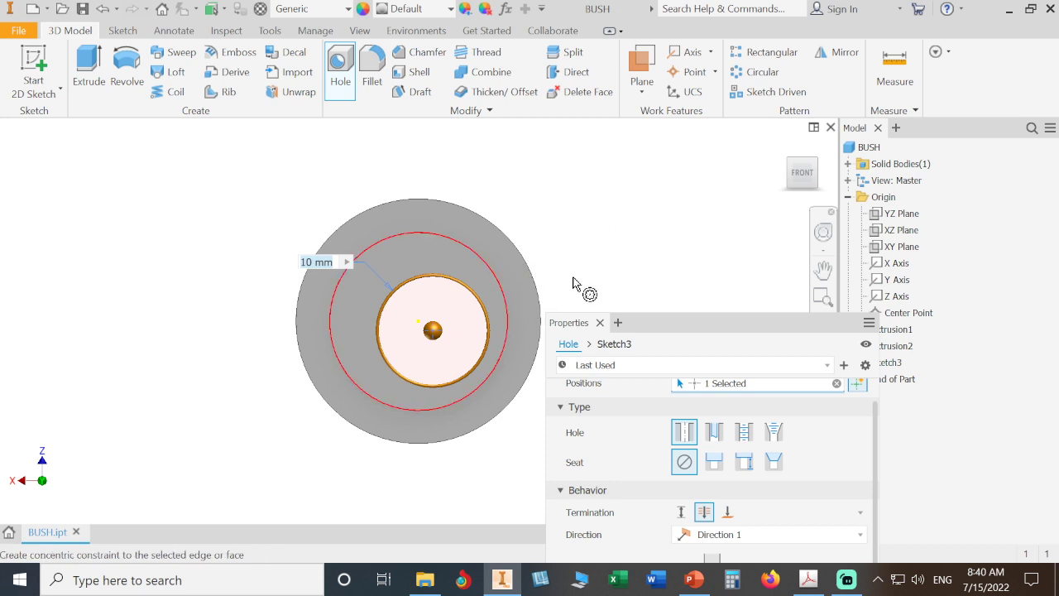
Centre the 10 mm hole on the circular front edge, cut it, and return to Home view
left_click(790, 168)
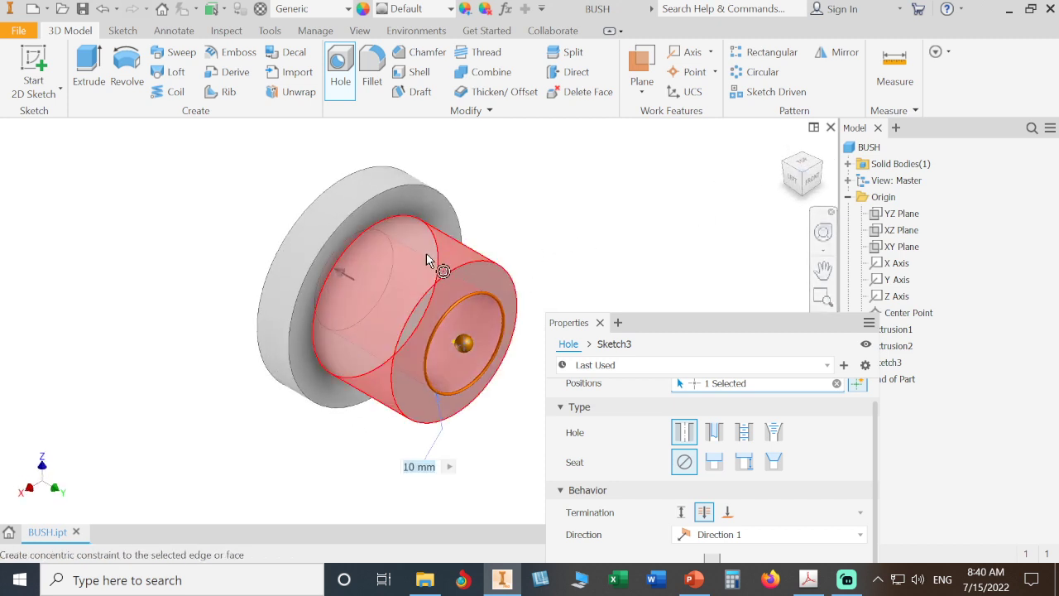
left_click(426, 254)
left_click(811, 176)
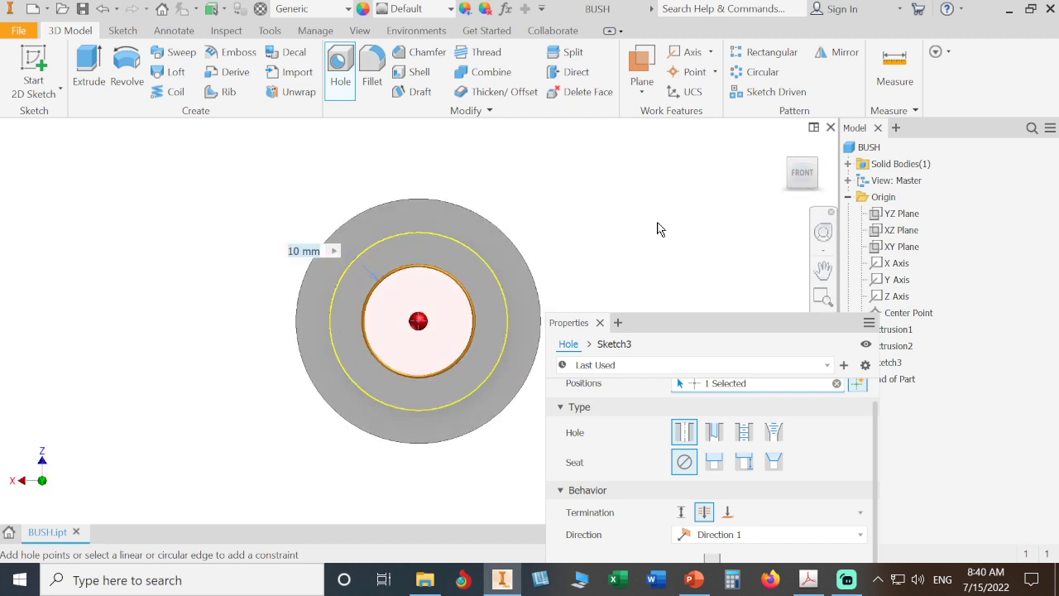
left_click_drag(732, 321, 696, 157)
left_click(568, 478)
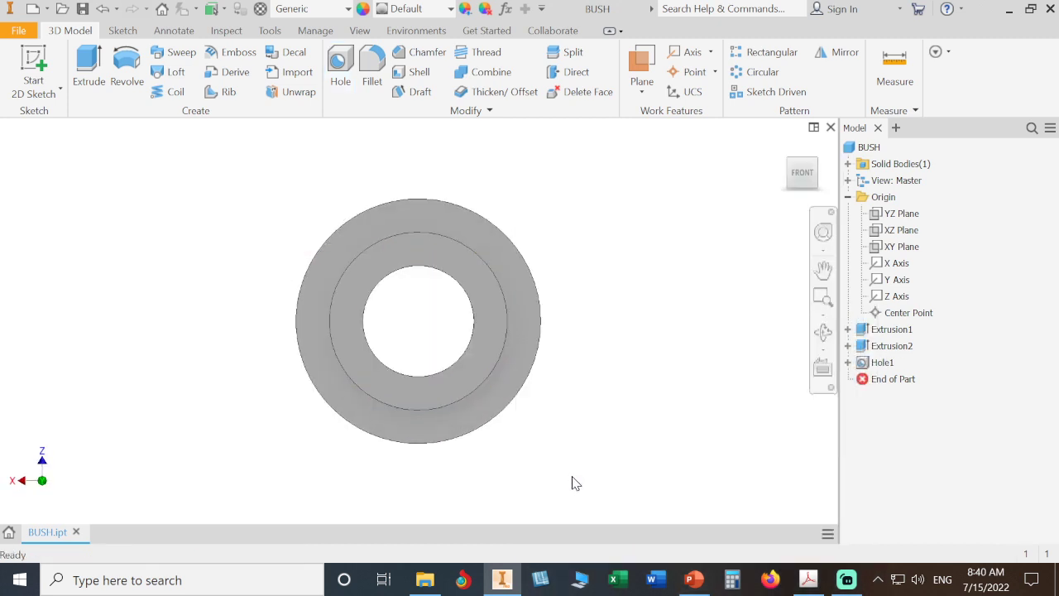
left_click(786, 146)
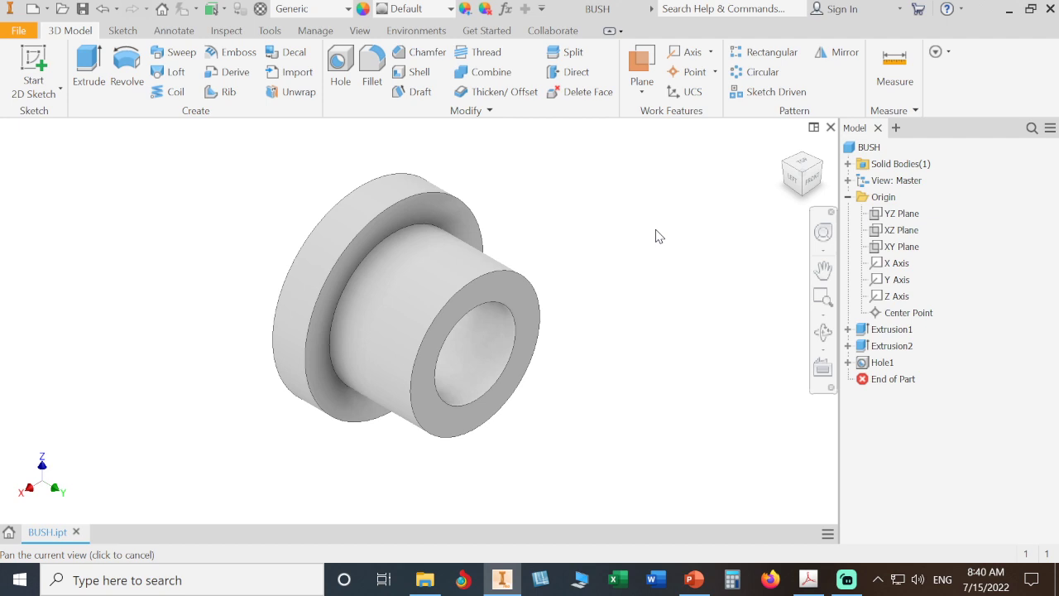
End panning and open the Material dropdown showing Generic
key("Escape")
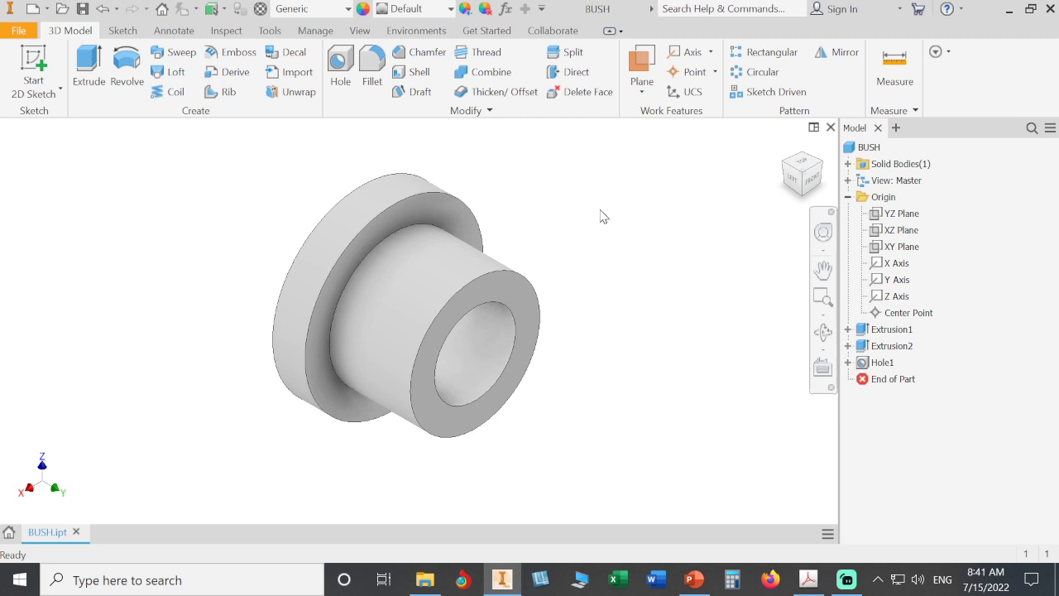
left_click(346, 10)
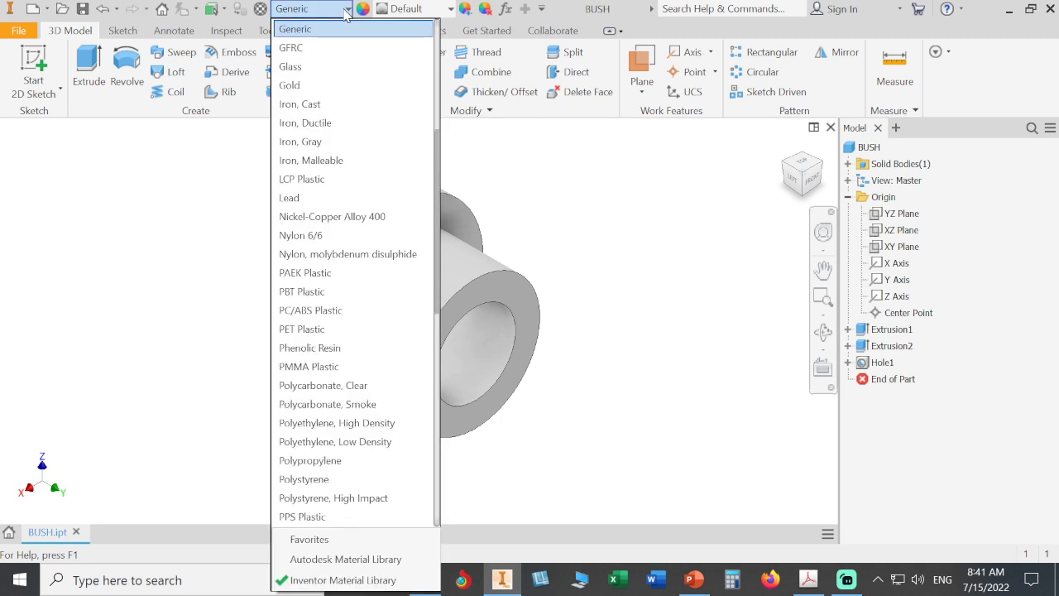
Set the part material to Brass, Soft Yellow
key("s")
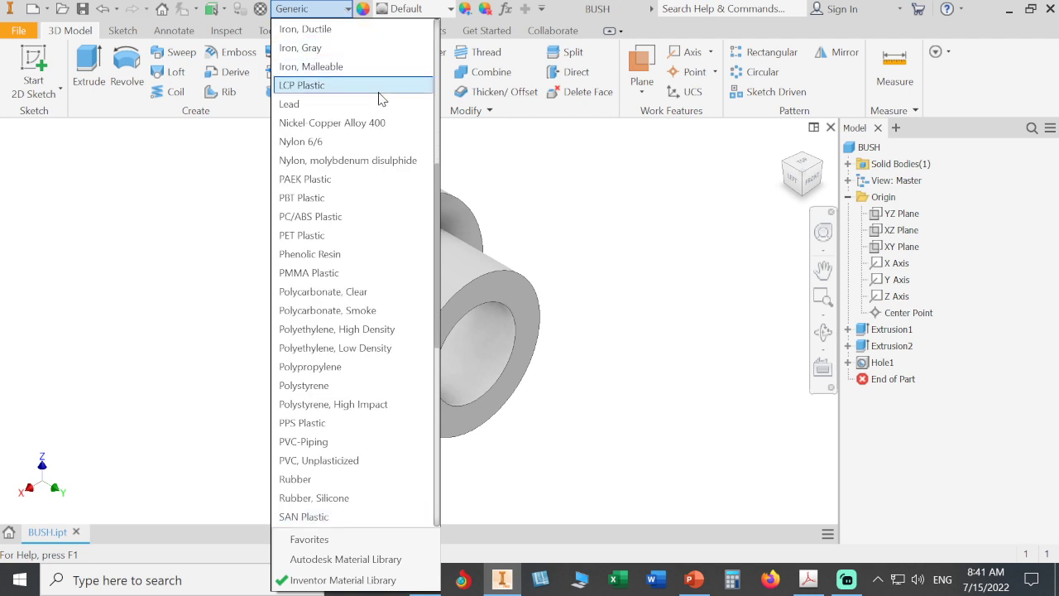
scroll(381, 98, "up", 5)
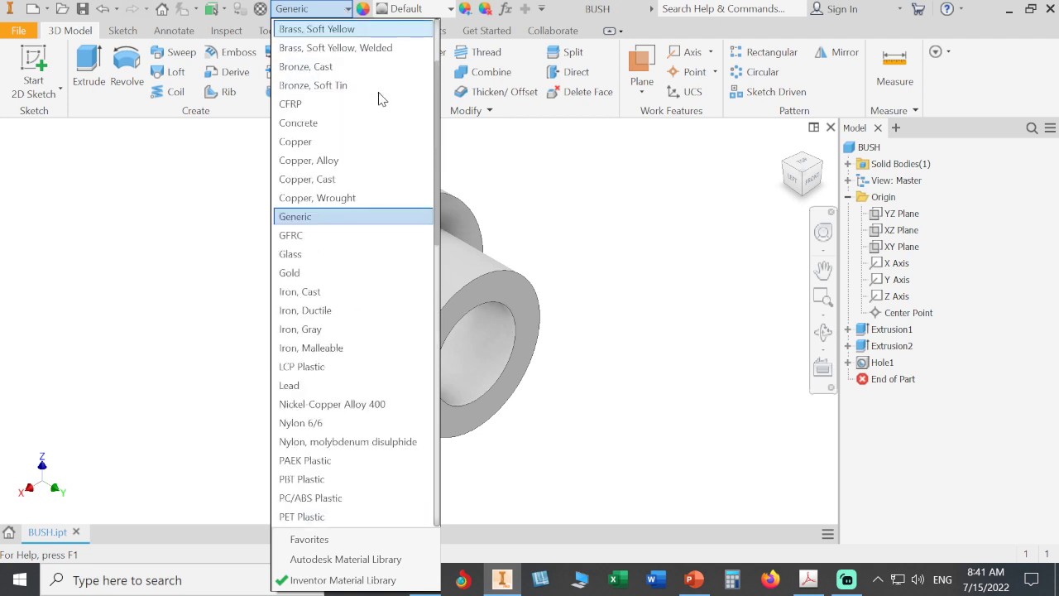
left_click(363, 30)
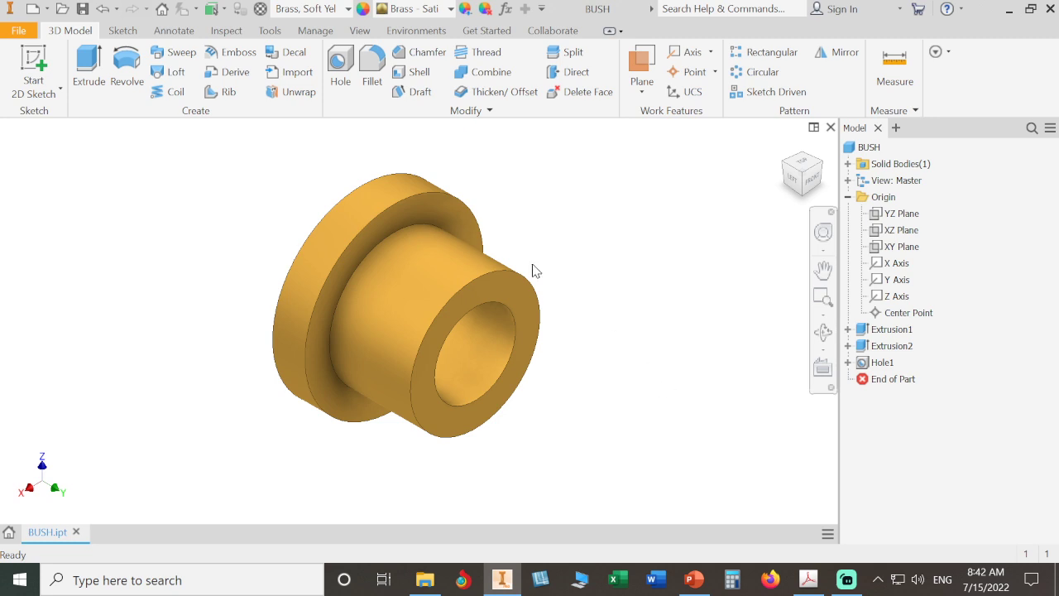
Save the BUSH part file
left_click(83, 9)
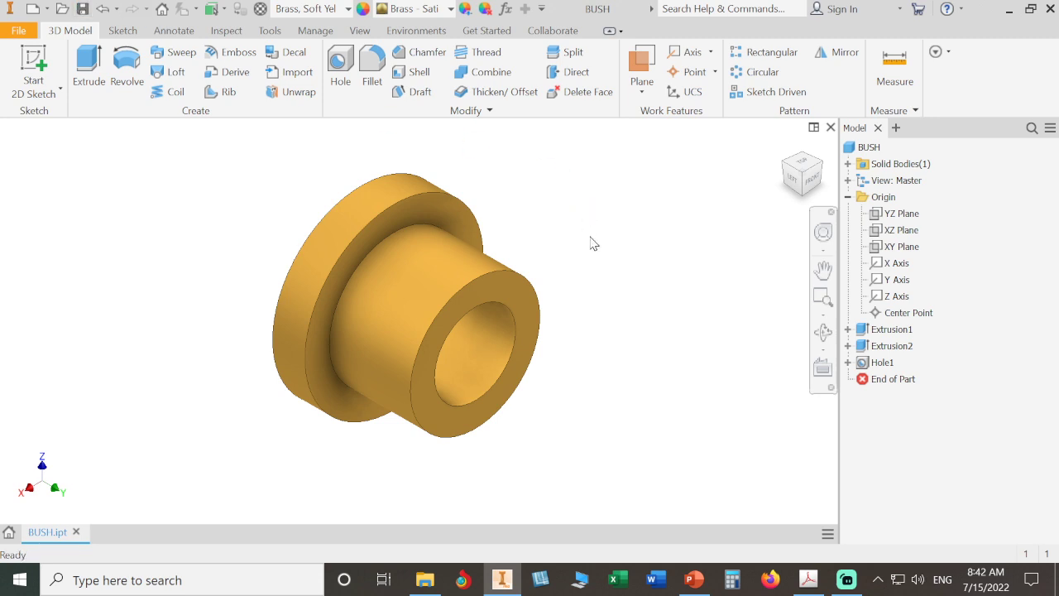